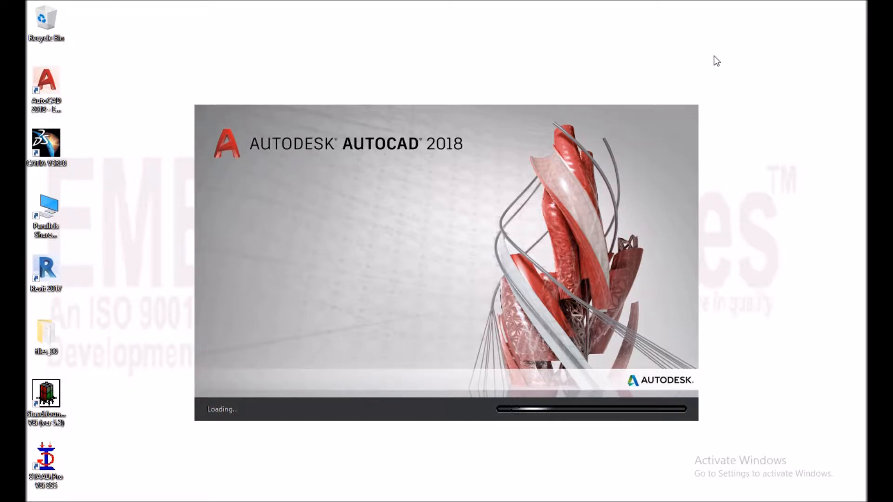
right_click(713, 44)
left_click(746, 76)
right_click(739, 54)
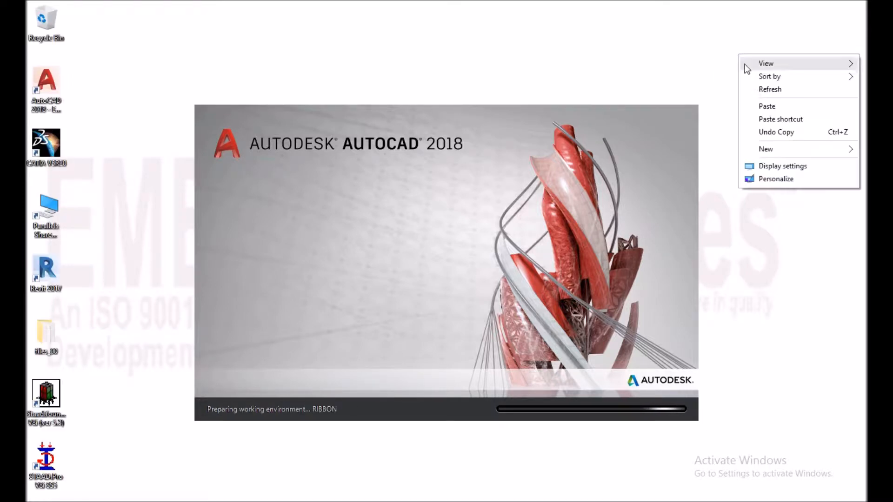
left_click(770, 89)
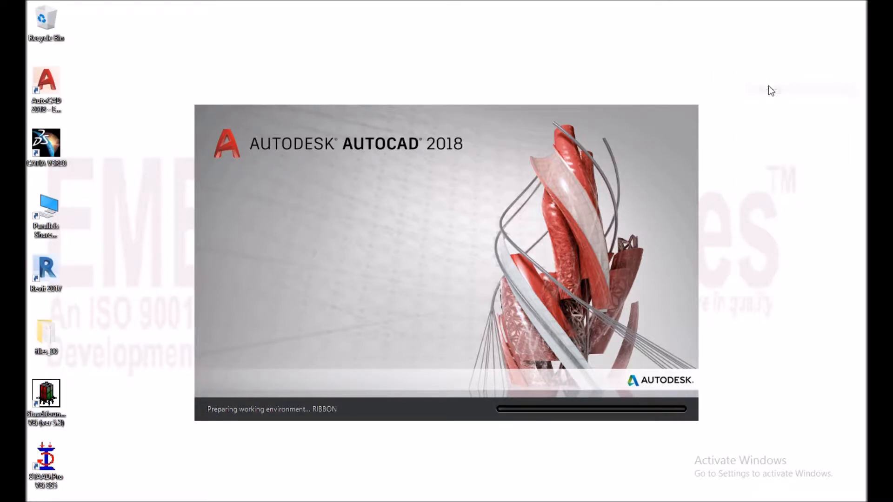
right_click(745, 61)
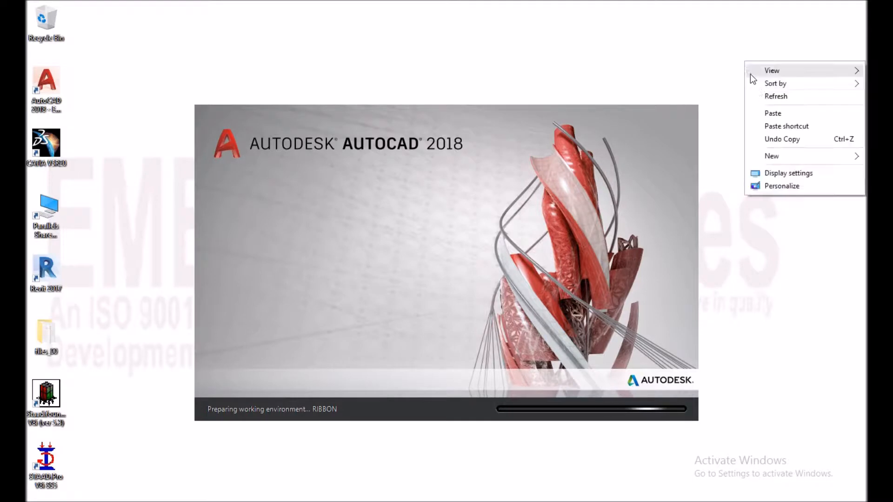
left_click(769, 97)
right_click(733, 58)
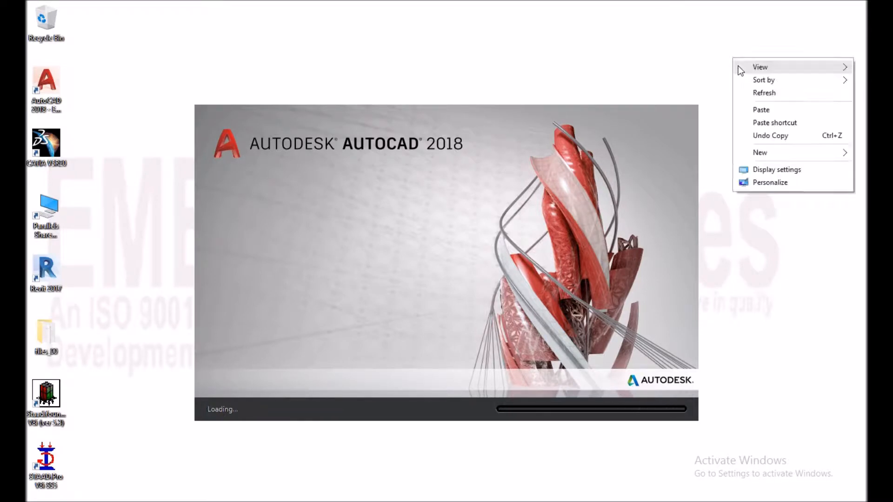
left_click(759, 95)
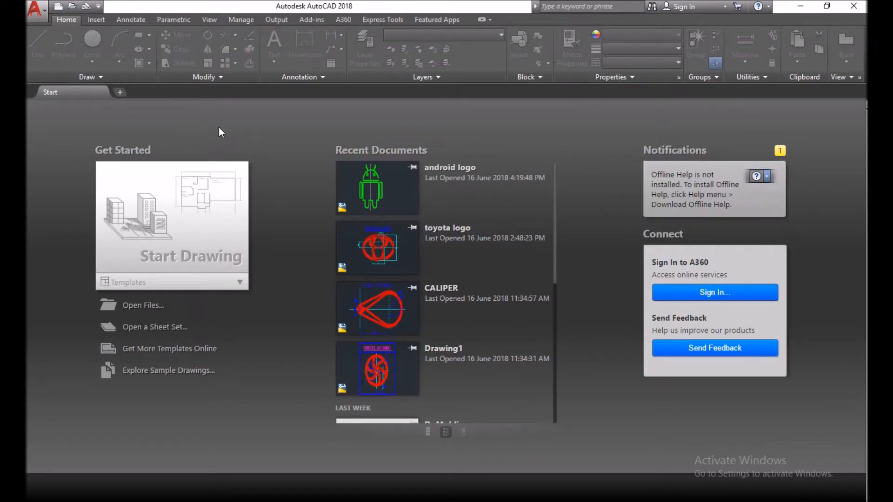
Start a new drawing from the acadiso.dwt template and set the object properties to Red with a 0.30 mm lineweight
left_click(225, 285)
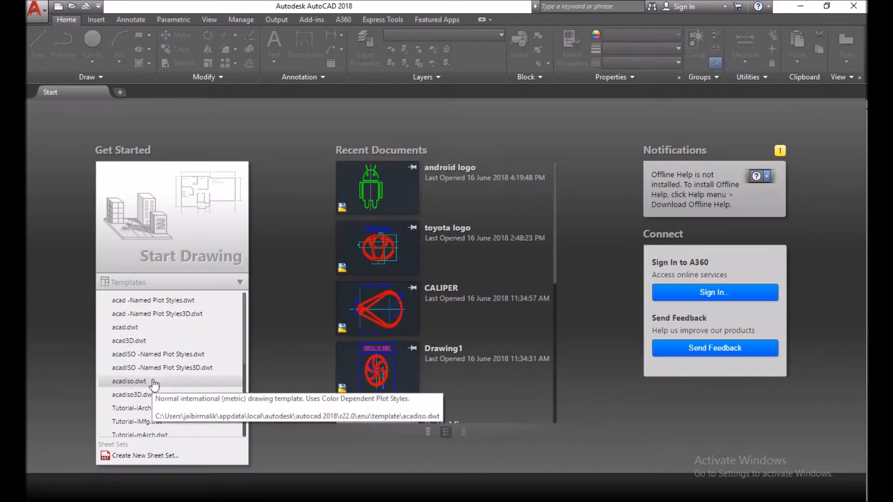
left_click(135, 381)
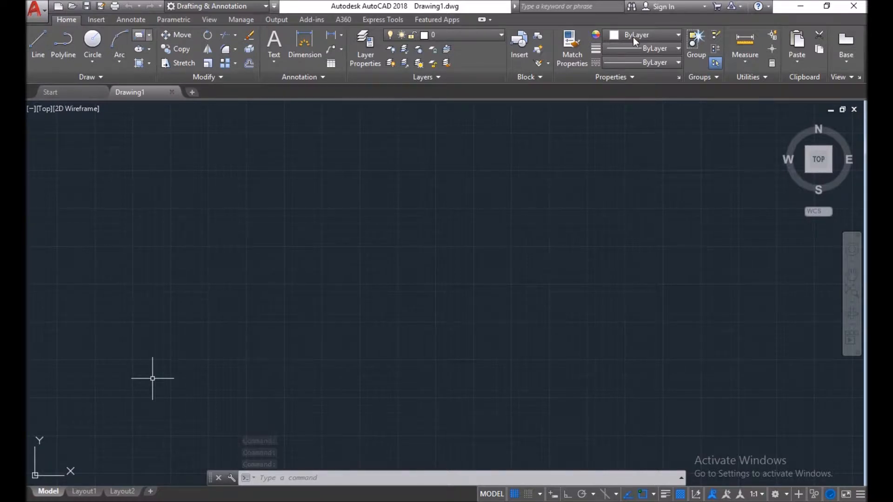
left_click(644, 35)
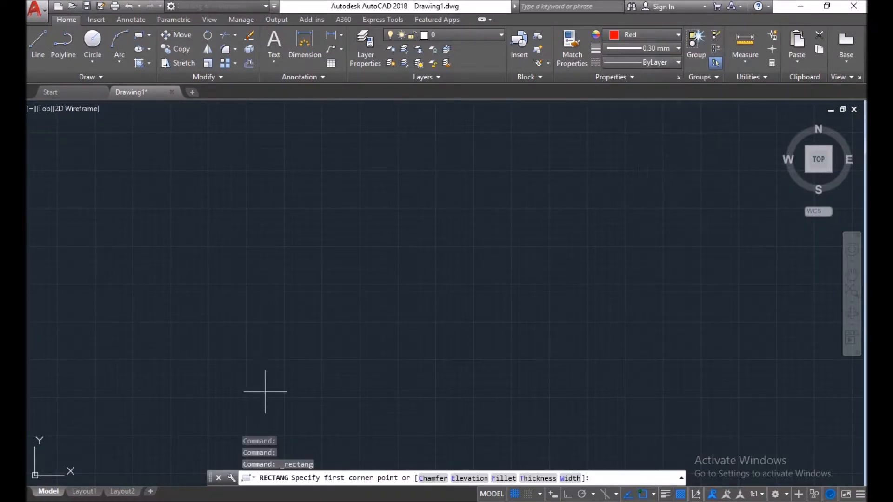
Draw a 120 by 120 square in the empty drawing area with lineweight display turned on
left_click(276, 335)
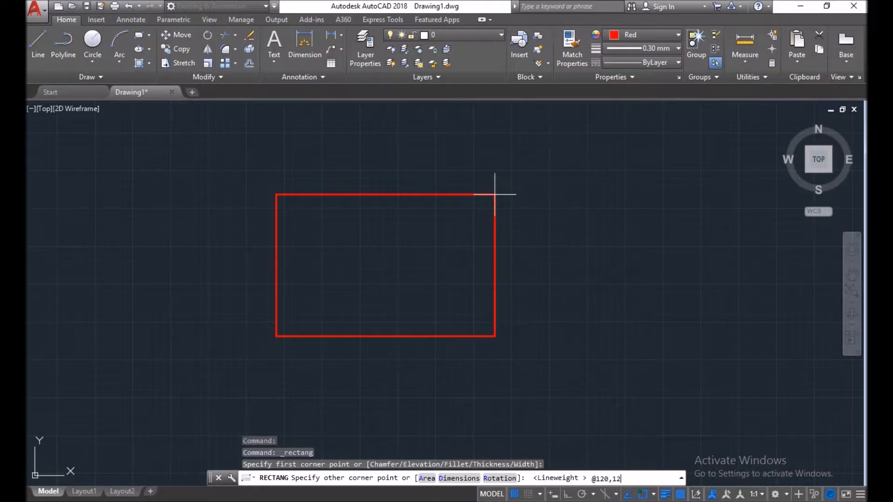
key("Return")
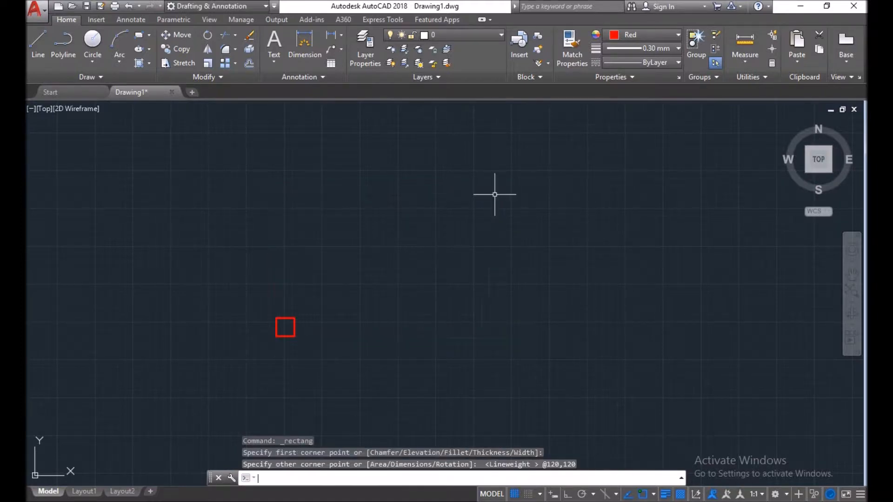
scroll(286, 334, "up", 8)
middle_click_drag(352, 307, 436, 281)
scroll(435, 281, "up", 2)
key("ctrl+z")
key("ctrl+z")
key("ctrl+z")
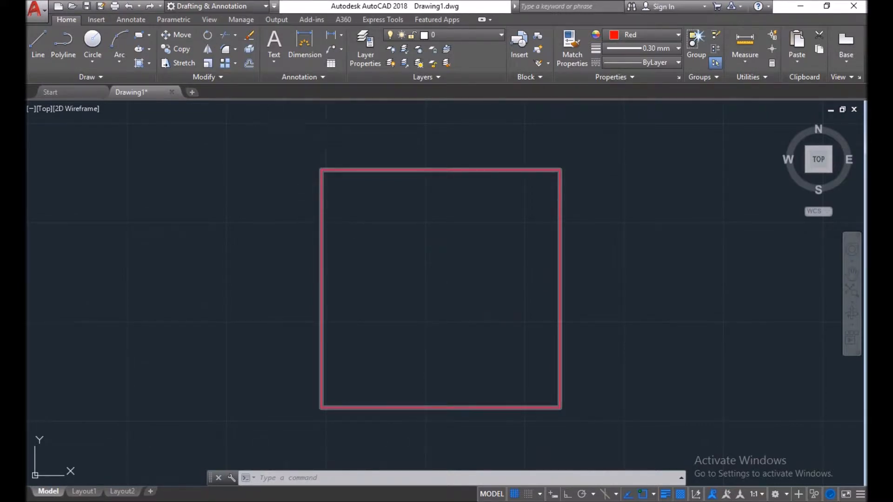
Explode the square into separate lines
left_click(248, 49)
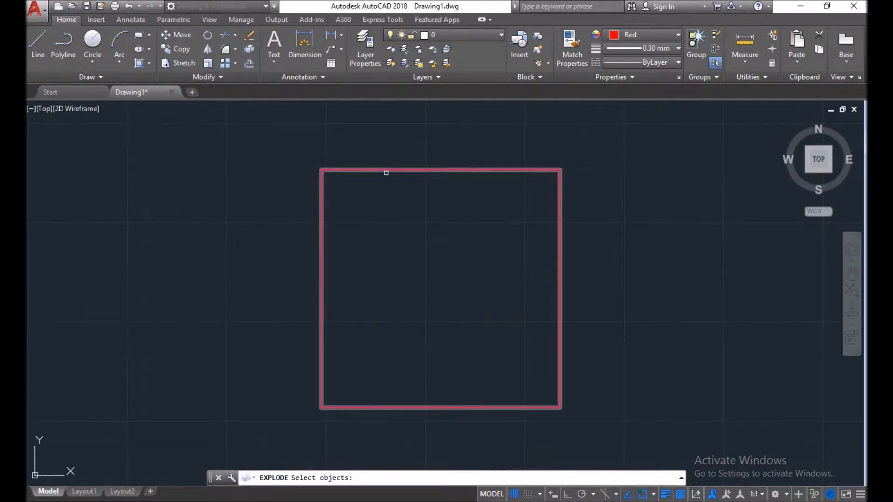
left_click(386, 166)
left_click(345, 175)
key("Return")
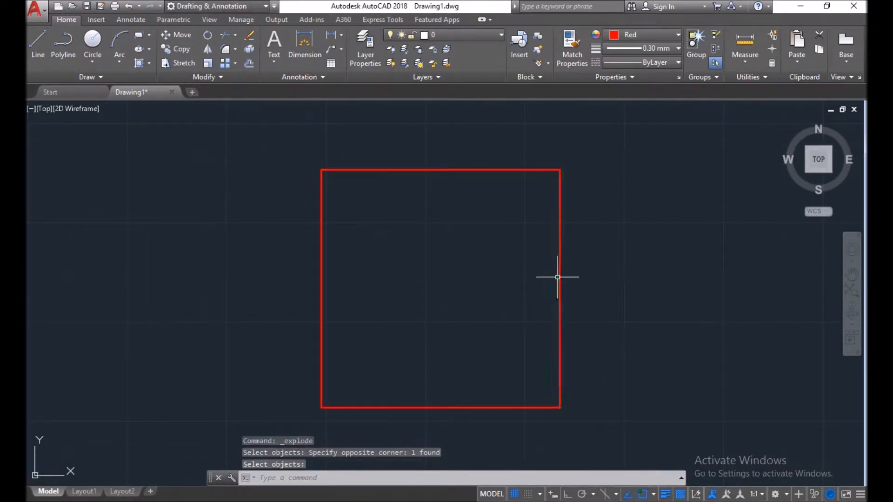
Draw two circles of radius 60, centred on the midpoints of the square's left and bottom edges
left_click(93, 40)
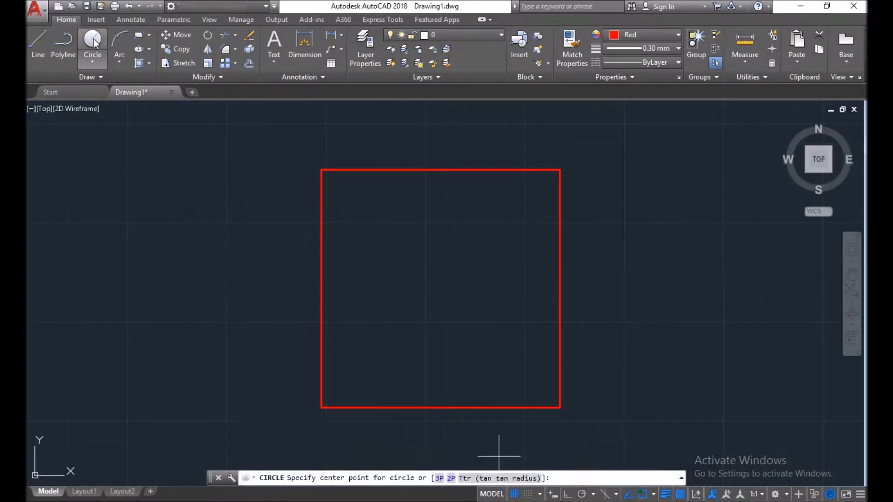
left_click(320, 289)
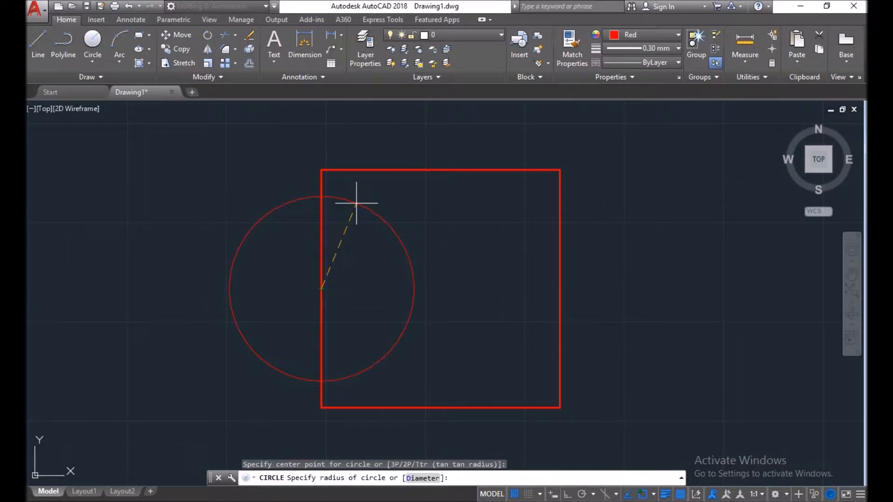
type("60")
key("Return")
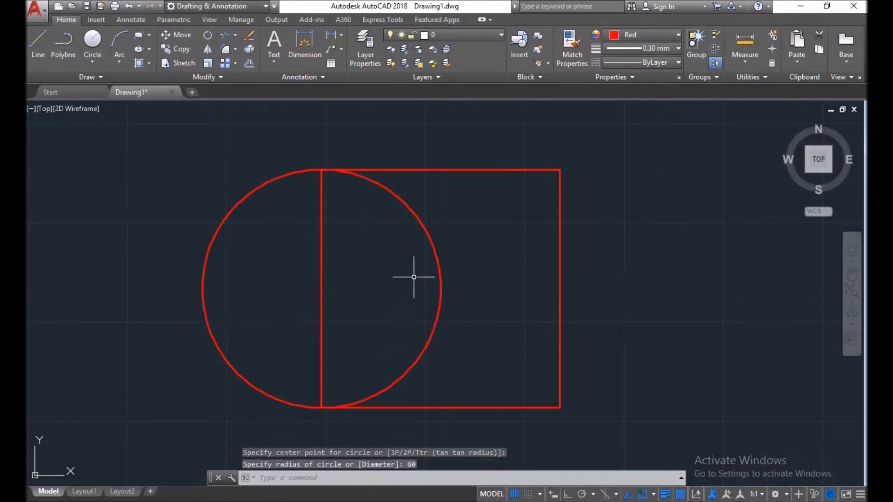
key("Return")
left_click(441, 408)
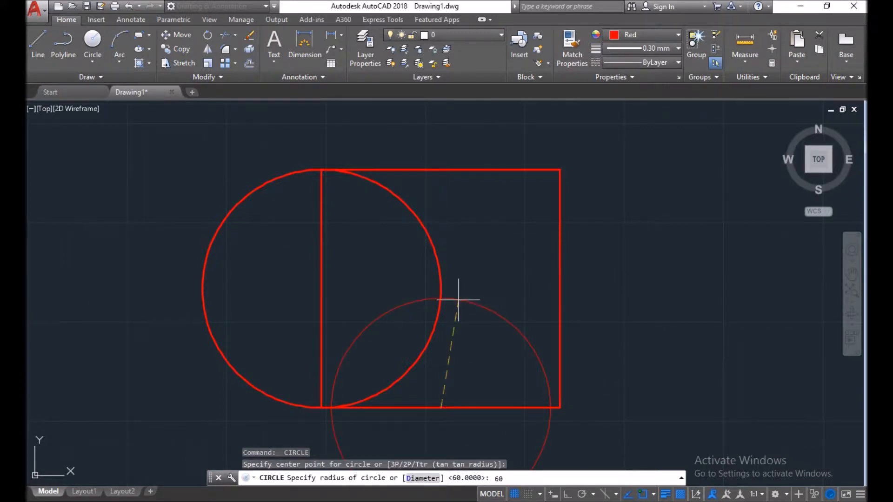
type("60")
key("Return")
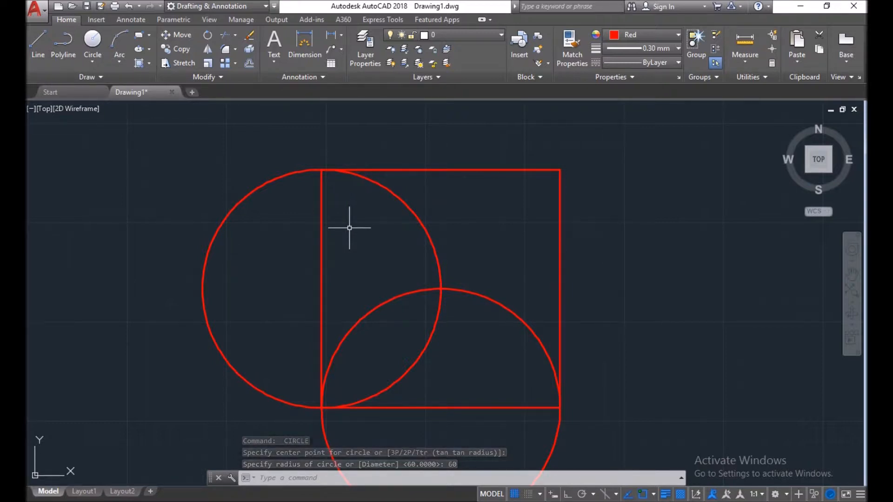
Trim away the parts of both circles that lie outside the square
left_click(225, 34)
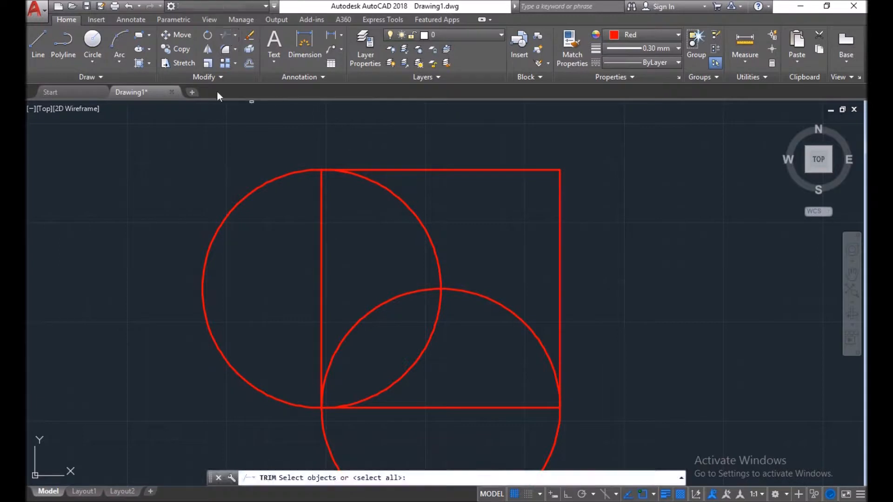
left_click(265, 241)
left_click(194, 169)
middle_click_drag(413, 324, 446, 253)
left_click(403, 391)
left_click(299, 412)
middle_click_drag(397, 232, 356, 300)
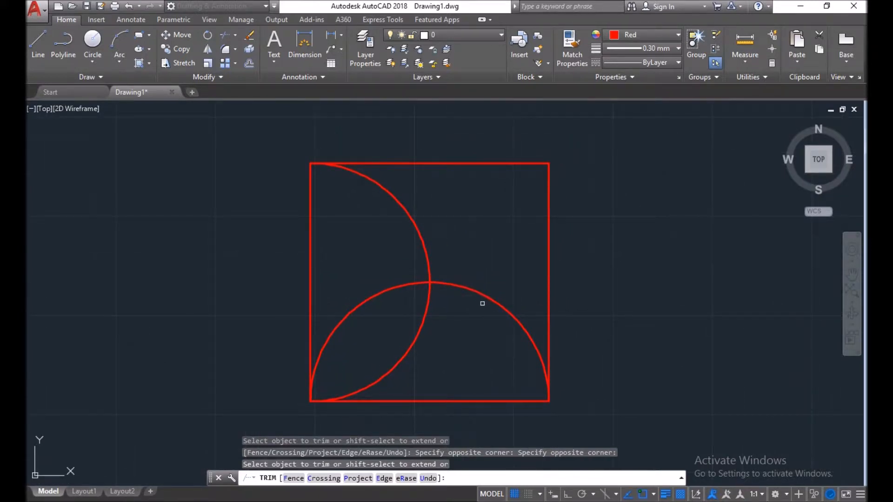
Trim the right half of the bottom arc and the lower half of the left arc, leaving quarter arcs that meet at the centre
left_click(479, 294)
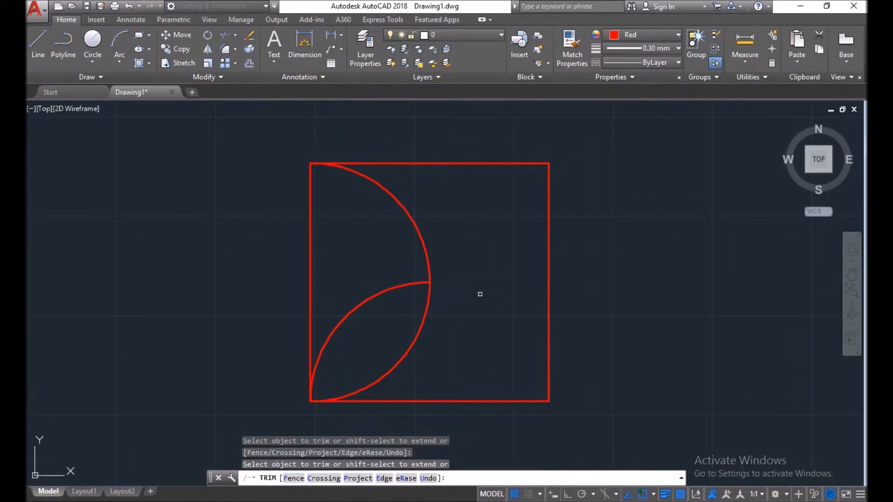
left_click(410, 345)
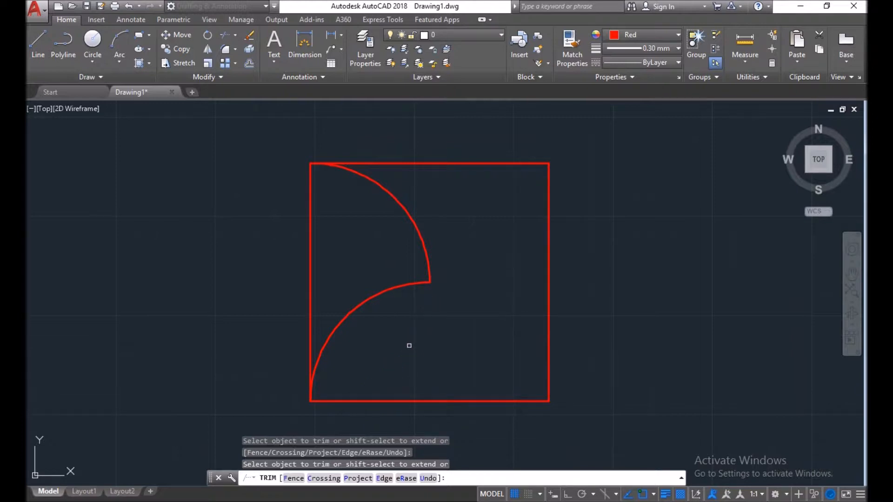
key("Escape")
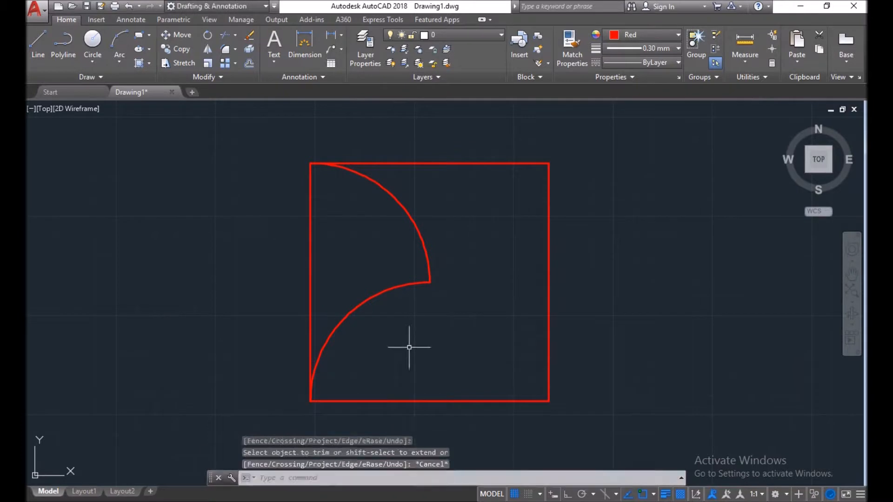
left_click(208, 49)
left_click(442, 213)
left_click(365, 352)
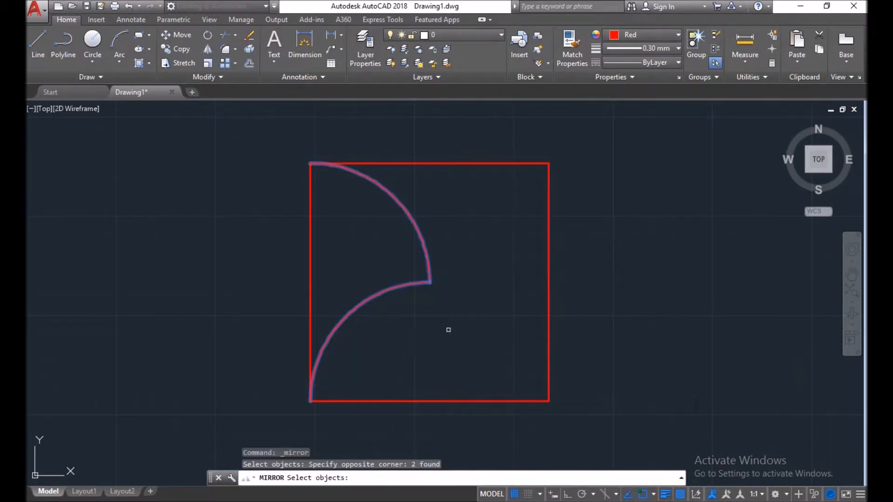
key("Return")
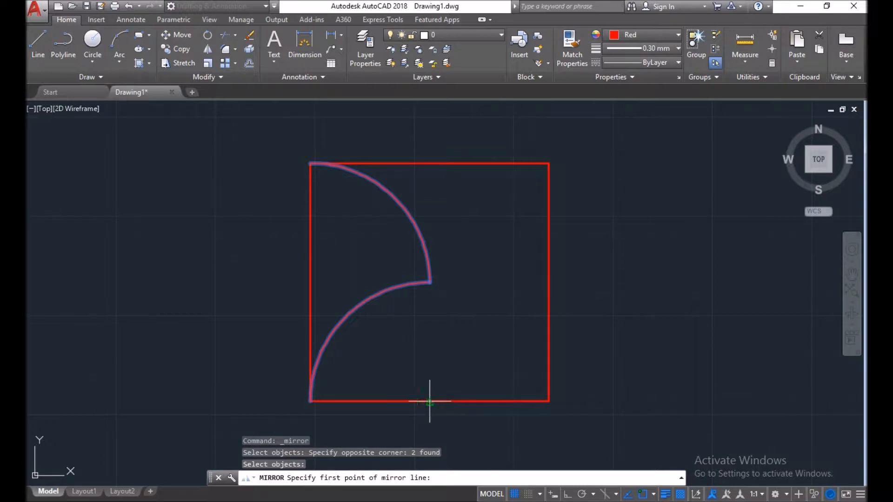
left_click(429, 401)
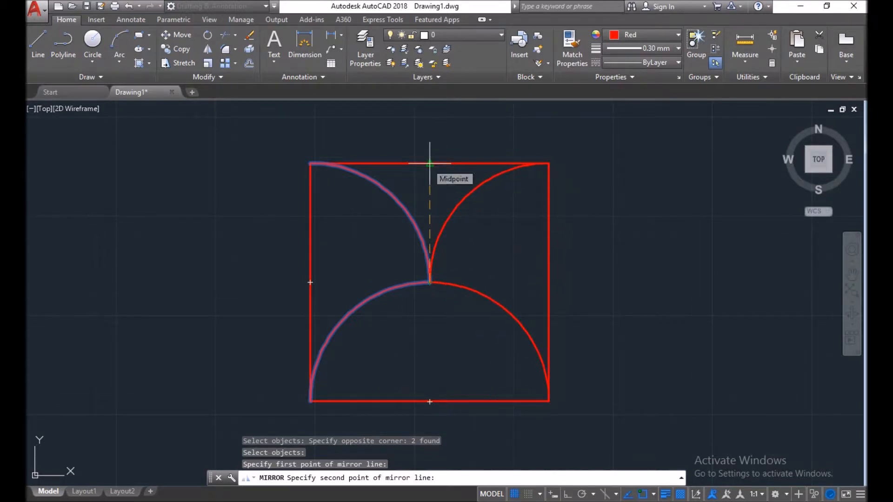
key("Escape")
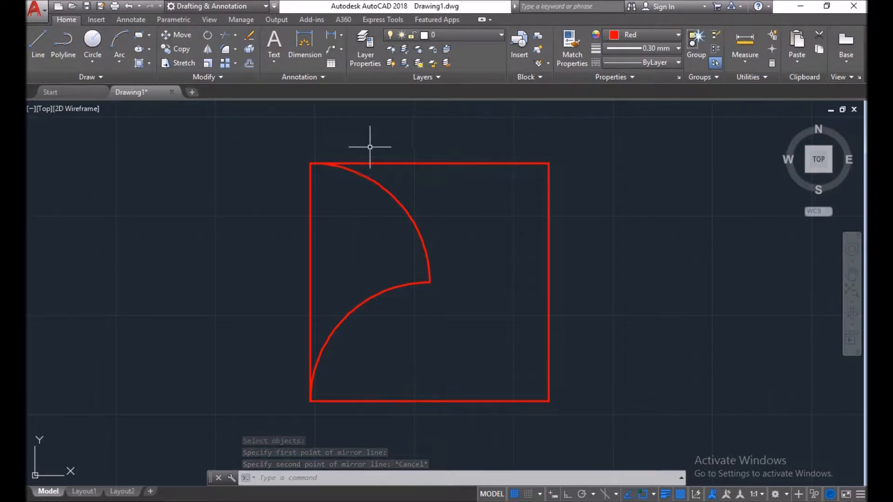
Draw two circles of radius 60, centred on the midpoints of the square's right and top edges
left_click(94, 39)
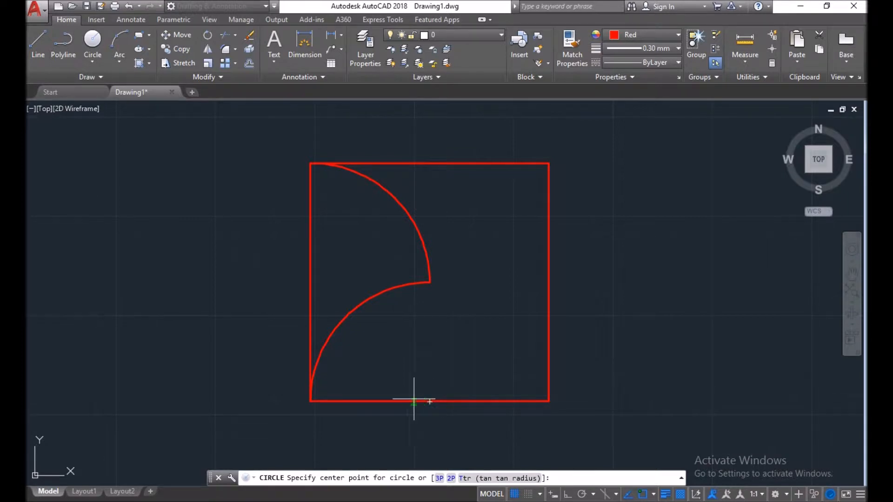
left_click(549, 282)
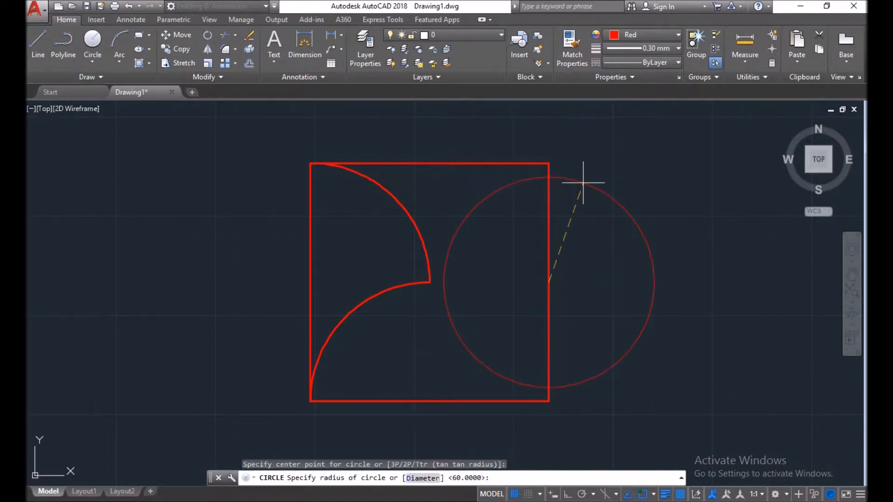
type("60")
key("Return")
key("Return")
left_click(429, 163)
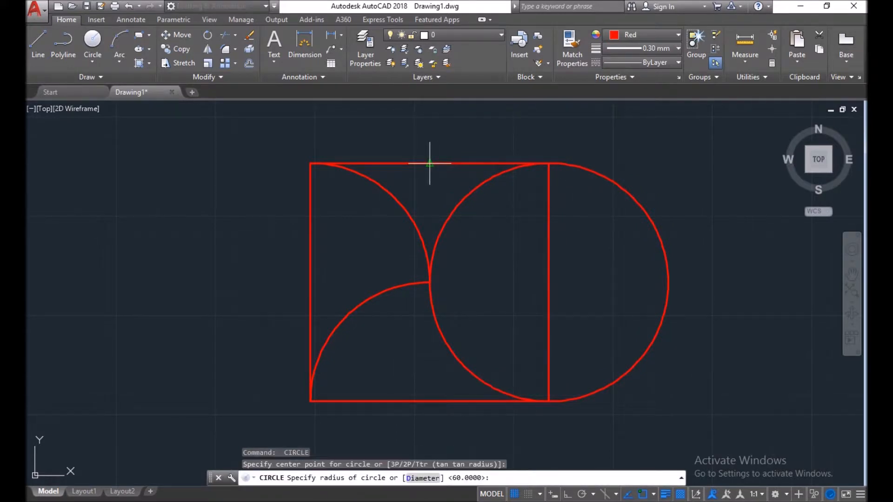
key("Return")
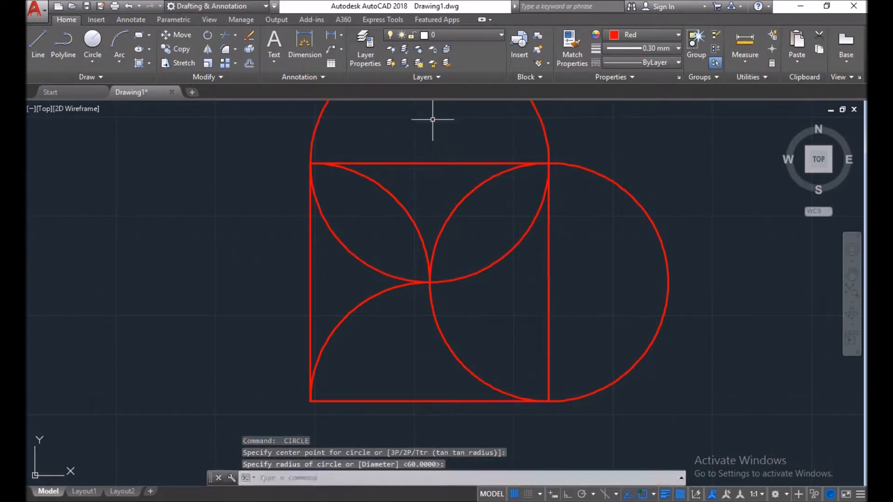
Trim away the parts of the right and top circles that lie outside the square
scroll(385, 150, "down", 4)
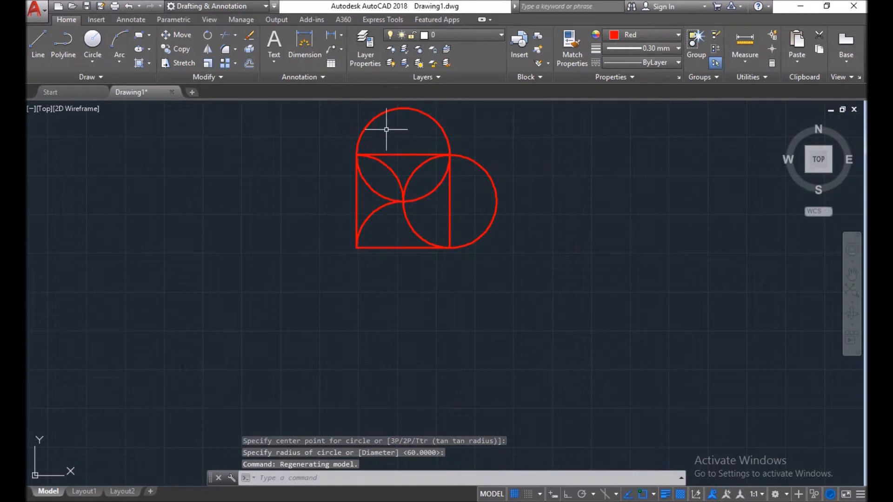
middle_click_drag(383, 132, 380, 212)
scroll(381, 214, "up", 2)
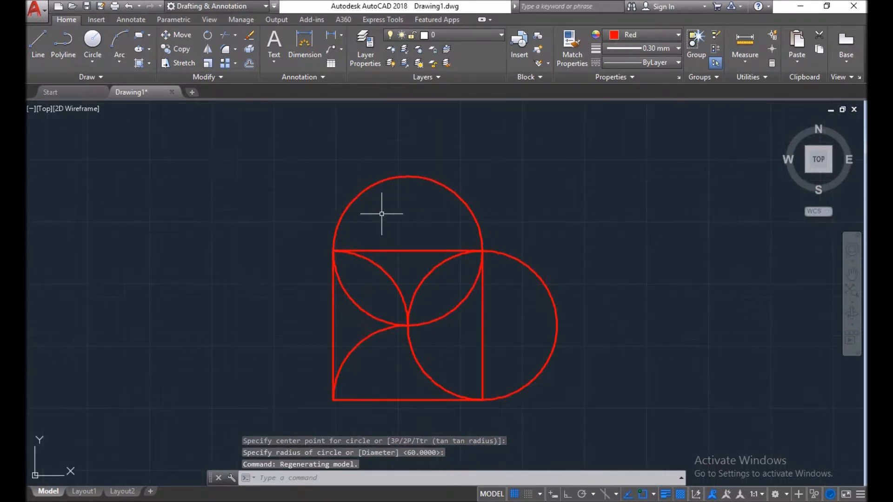
left_click(226, 35)
key("Return")
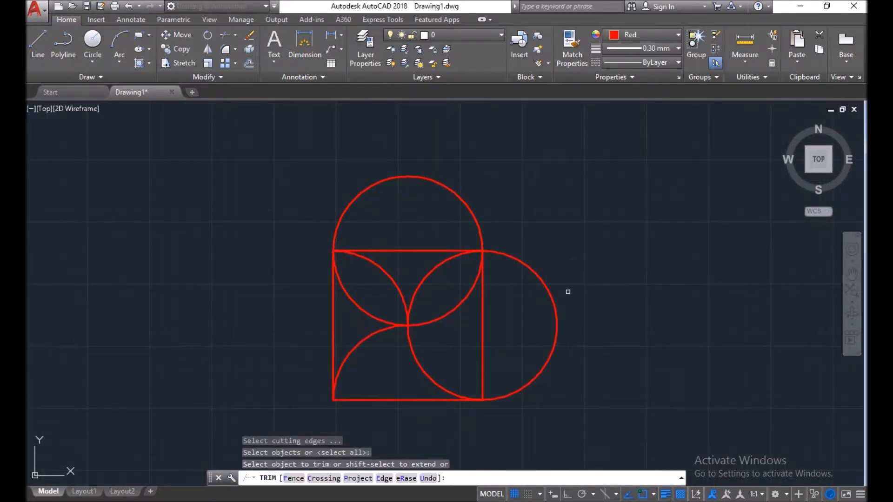
left_click(545, 285)
left_click(395, 178)
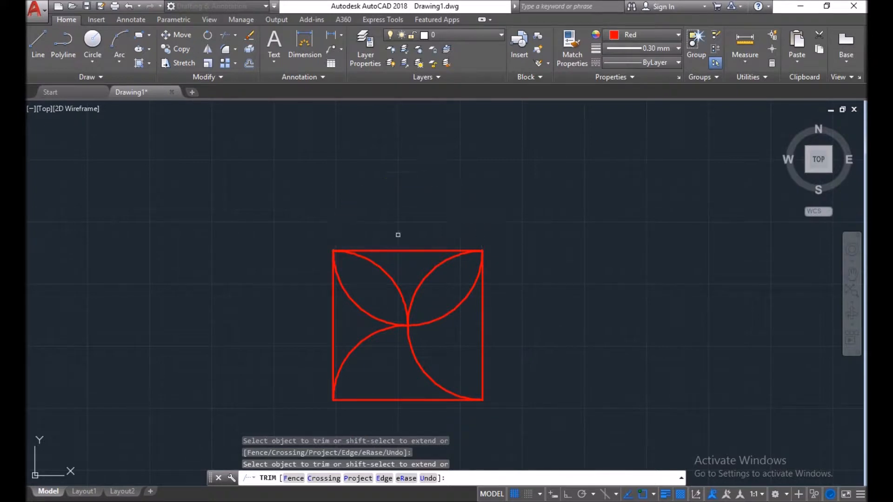
Trim the upper half of the right arc and the left half of the top arc, leaving four quarter arcs that meet at the centre
scroll(434, 245, "up", 4)
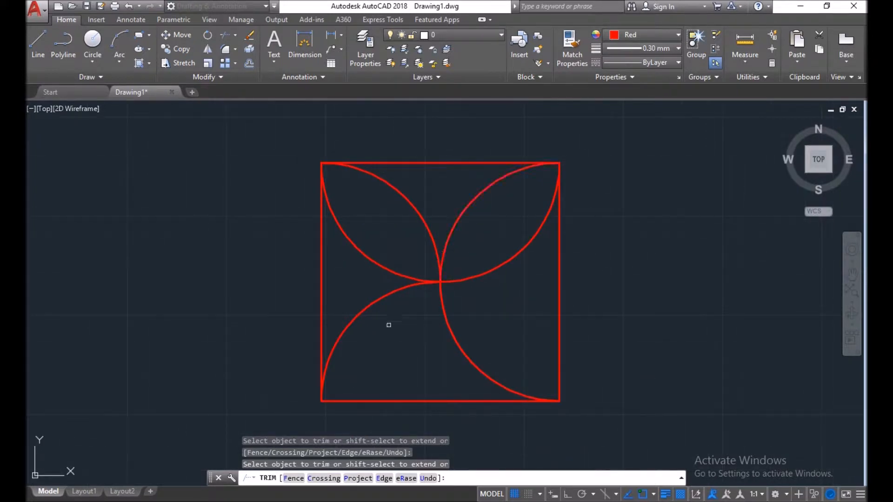
left_click(478, 197)
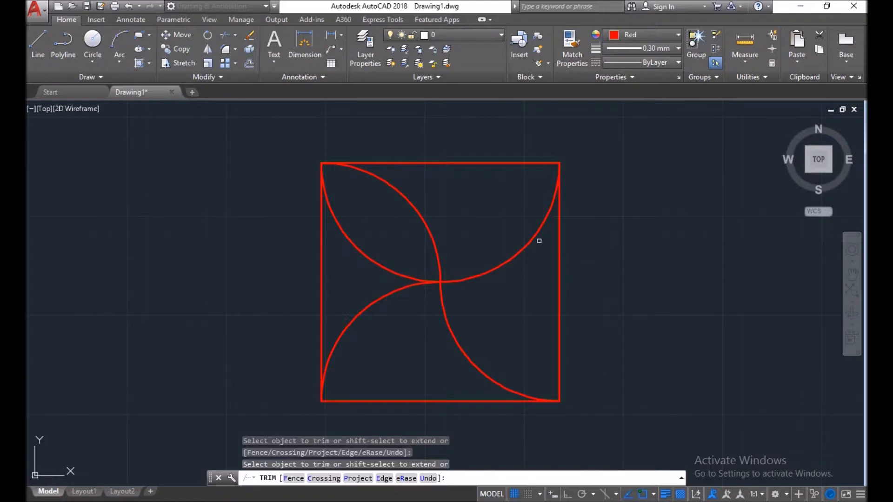
key("Return")
key("Return")
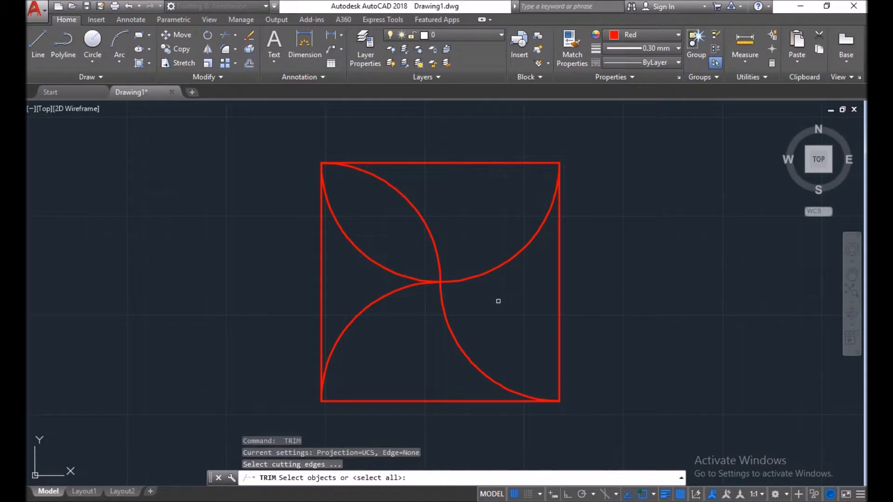
left_click(351, 242)
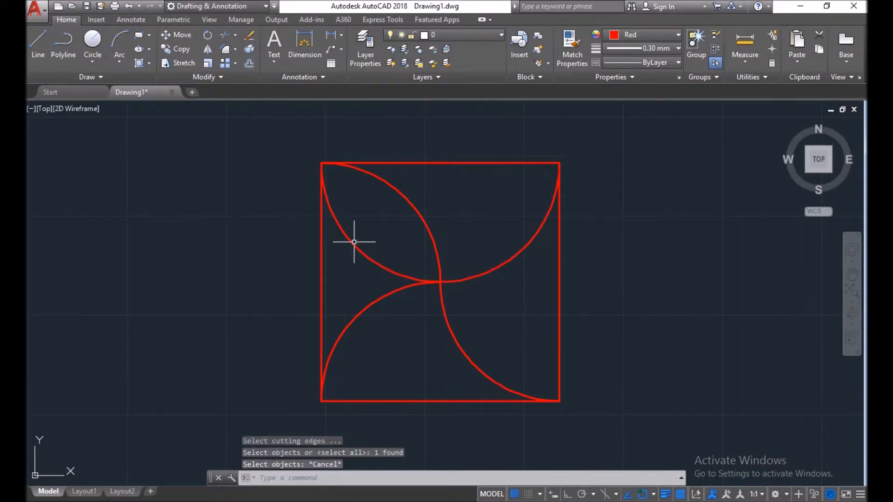
key("Return")
left_click(372, 261)
key("Return")
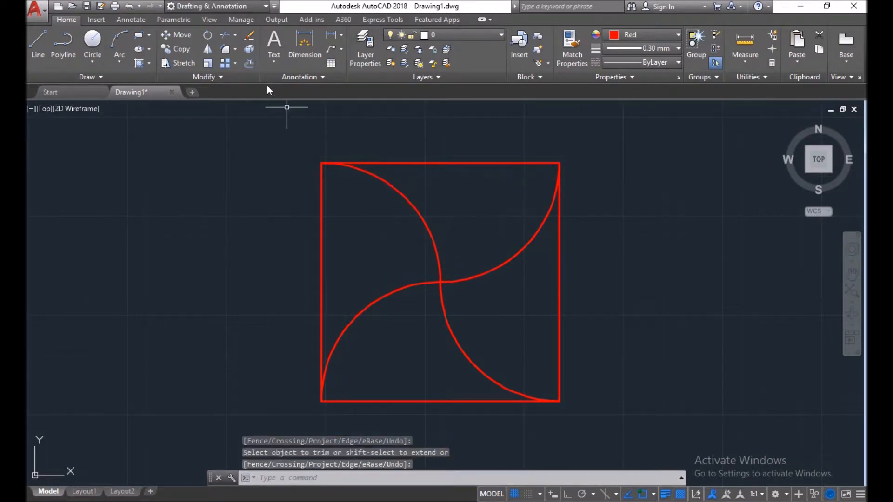
Offset the square's left edge inward three times in succession at a distance of 10
left_click(249, 64)
type("10")
key("Return")
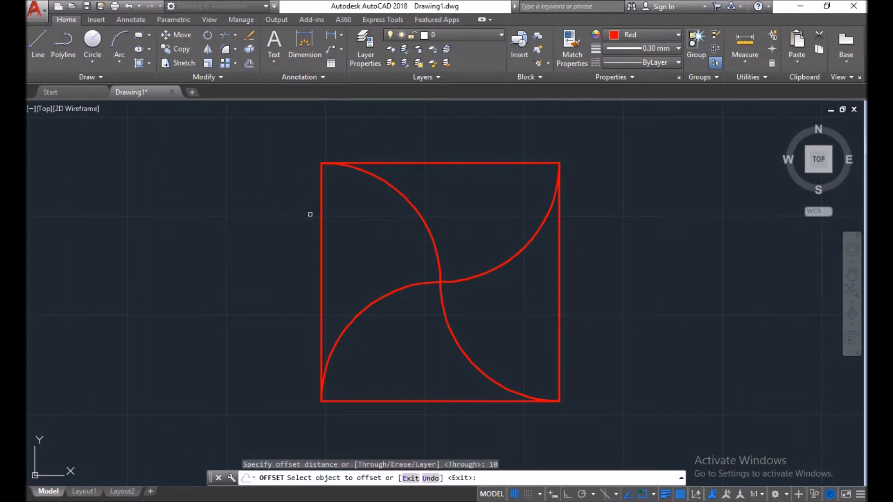
left_click(321, 214)
left_click(337, 214)
left_click(341, 214)
left_click(363, 213)
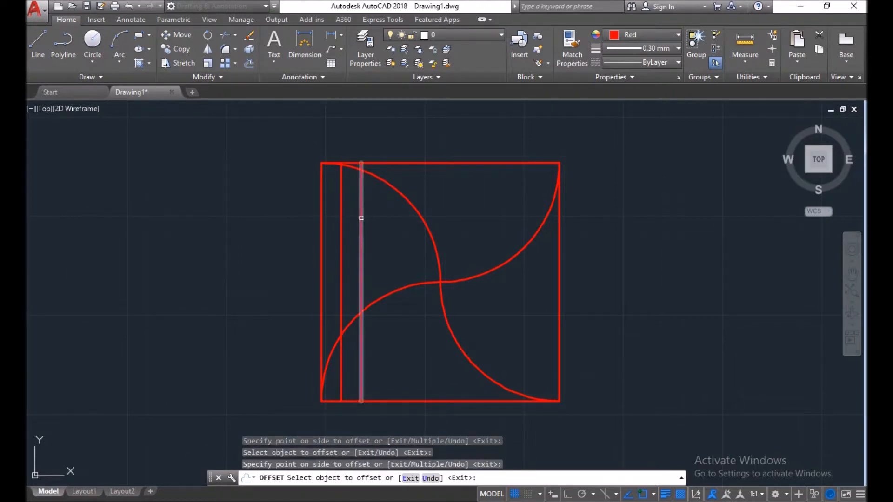
left_click(362, 217)
left_click(372, 219)
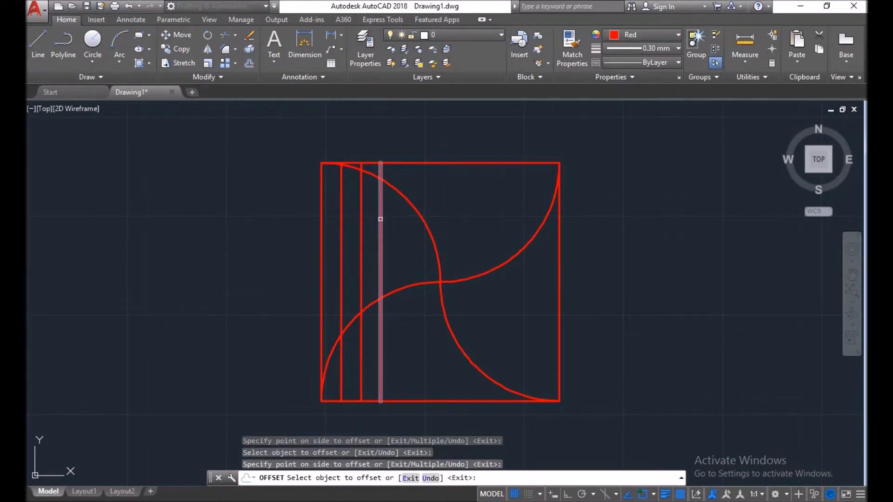
right_click(99, 120)
left_click(117, 125)
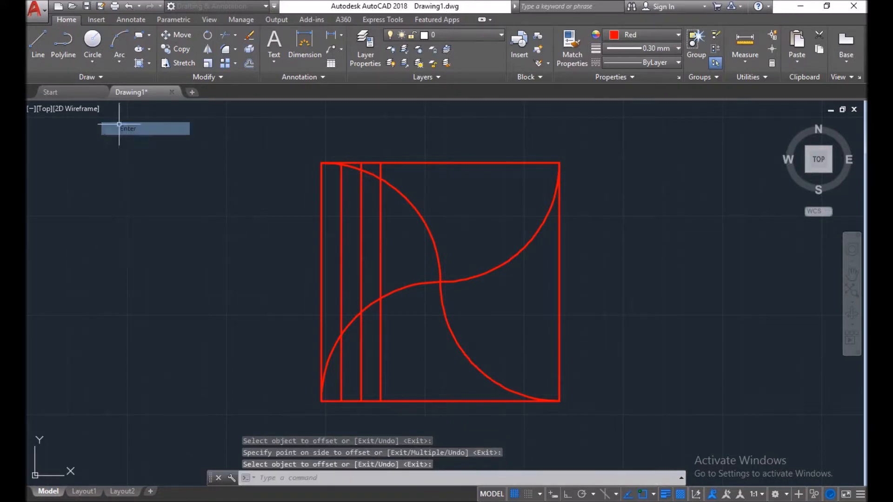
Trim the three offset vertical lines below the lower-left quarter arc, using that arc as the cutting edge
left_click(225, 35)
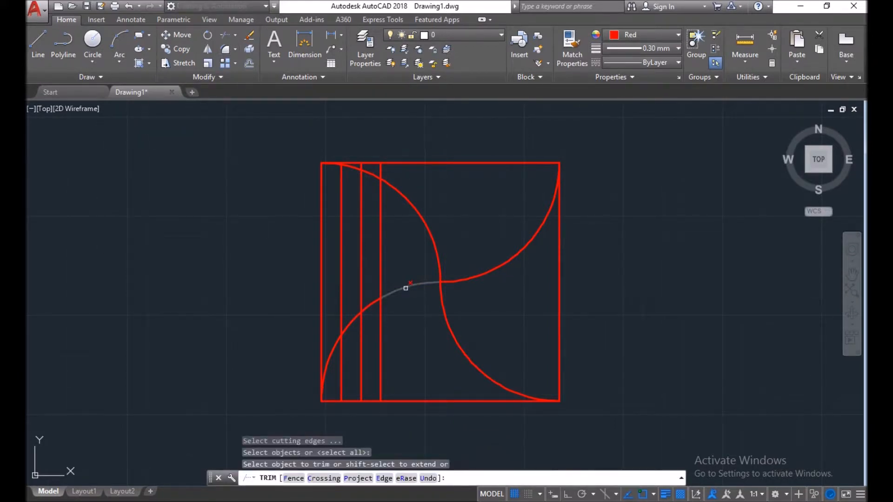
left_click(224, 35)
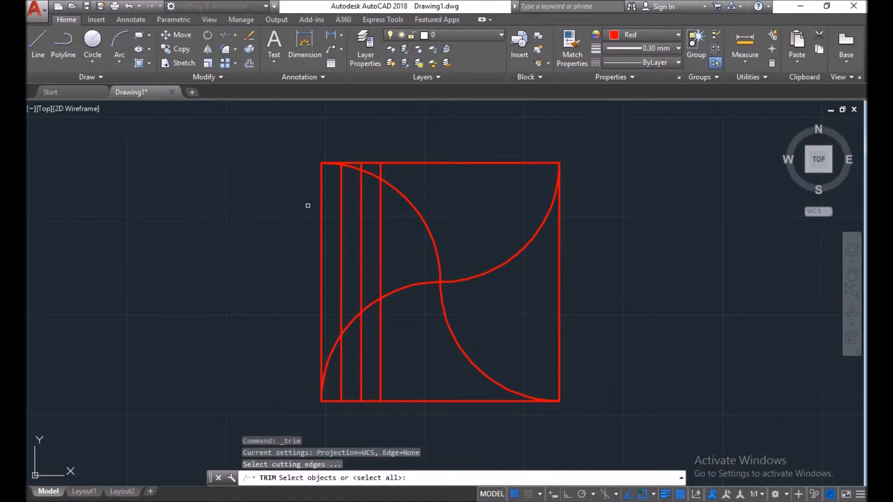
left_click(410, 286)
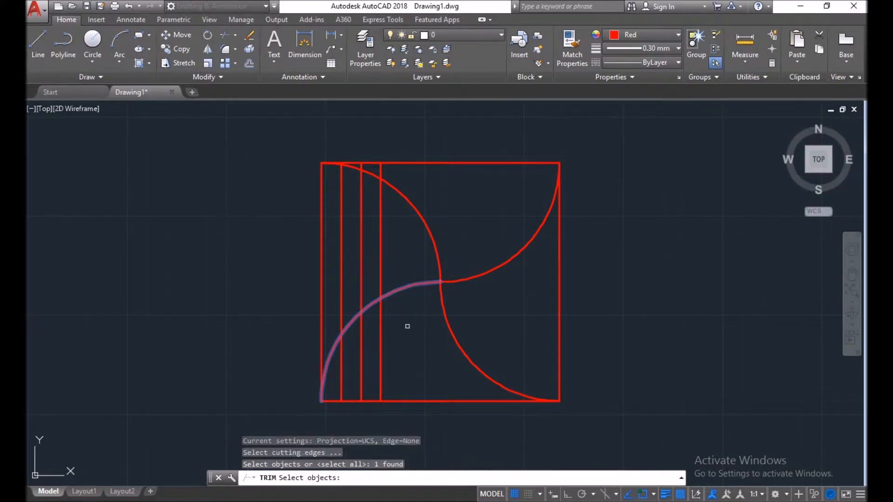
key("Return")
left_click(394, 358)
left_click(335, 384)
left_click(313, 213)
Trim the tops of the three vertical lines above the upper-left quarter arc, using that arc as the cutting edge
scroll(373, 167, "up", 2)
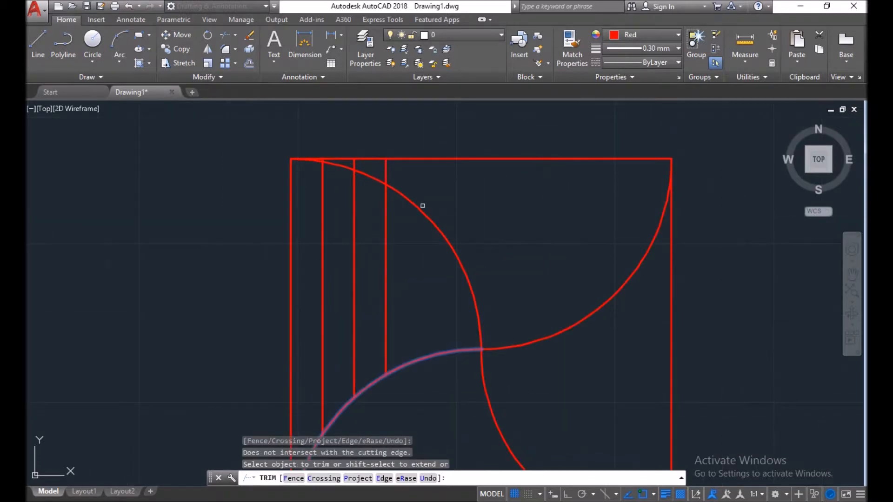
key("Return")
key("Return")
left_click(408, 198)
key("Return")
left_click(397, 175)
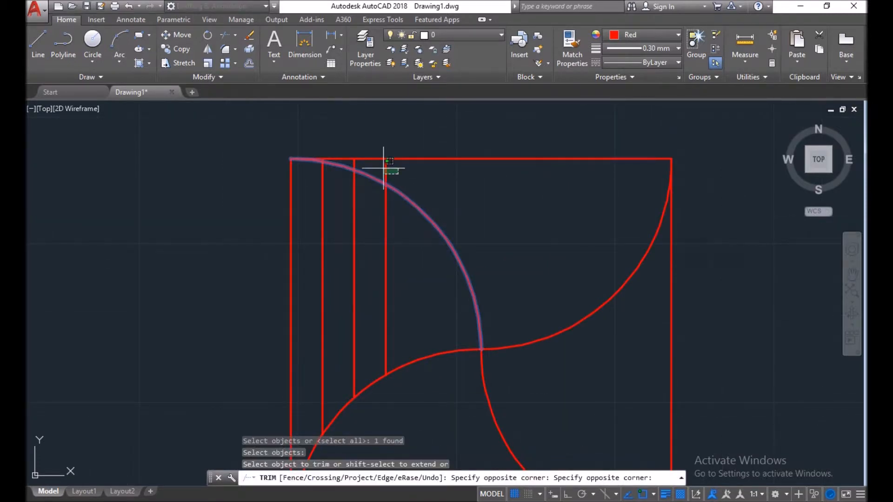
scroll(355, 165, "up", 2)
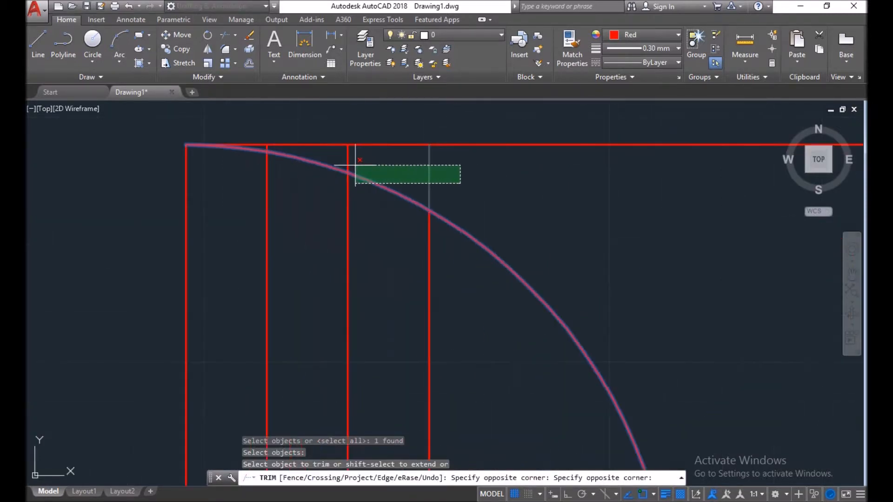
left_click(415, 163)
left_click(396, 164)
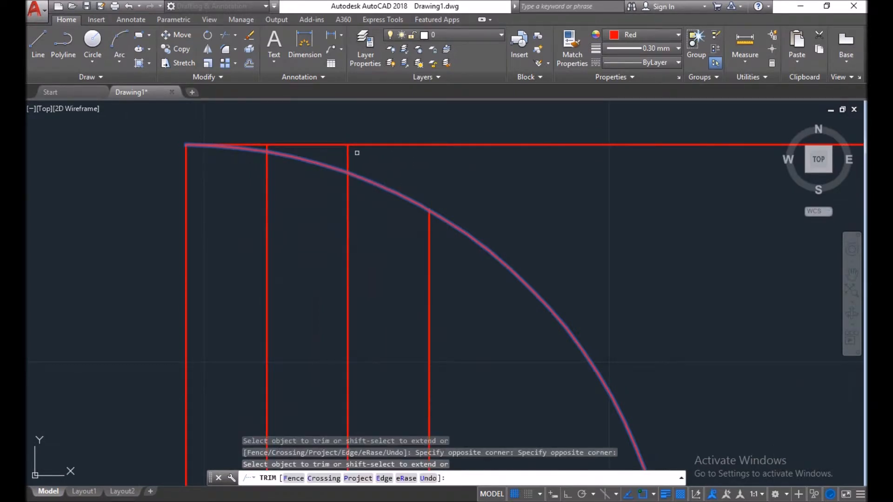
left_click(348, 155)
left_click(270, 145)
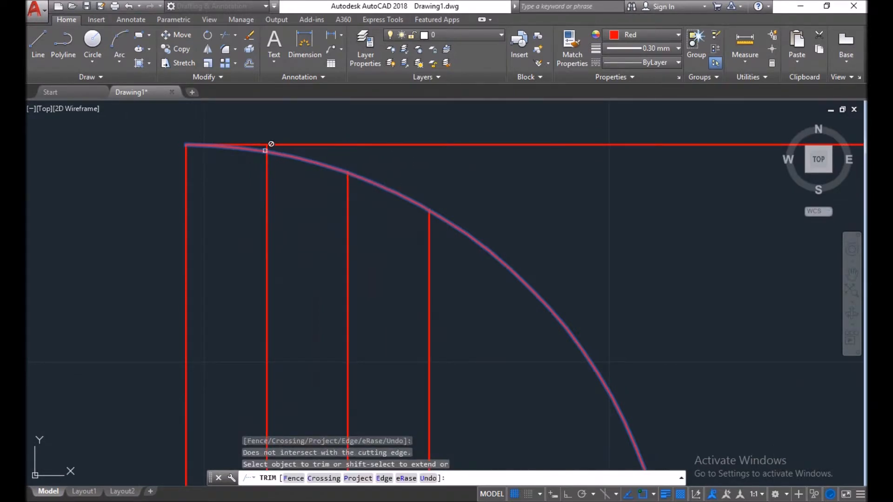
scroll(272, 138, "up", 3)
scroll(279, 129, "down", 6)
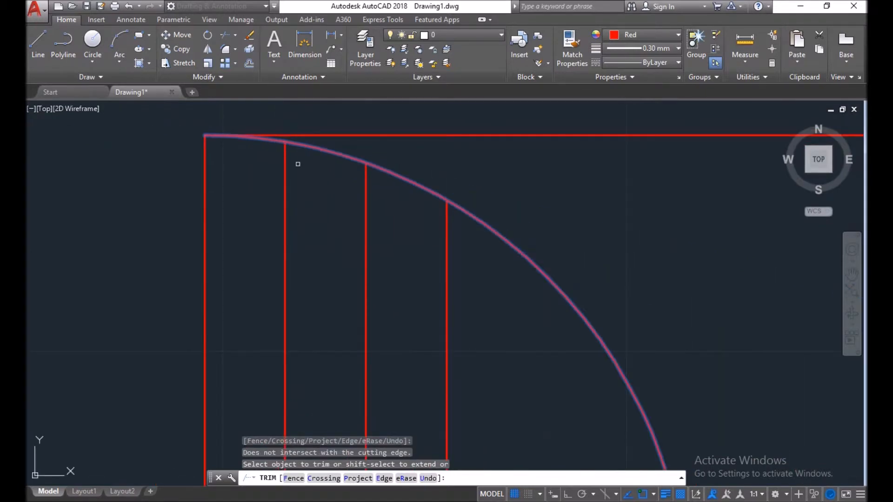
middle_click_drag(334, 219, 330, 180)
key("Escape")
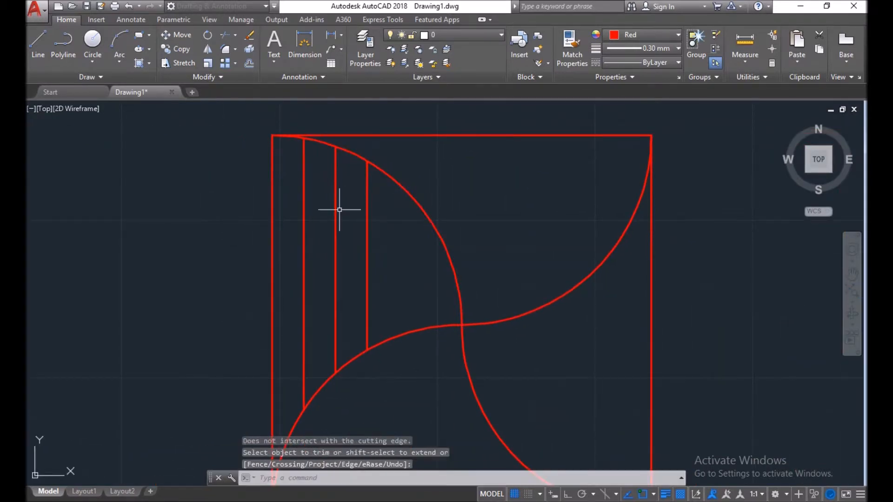
Offset the upper-left quarter arc inward five times at a distance of 10 with the Multiple option
left_click(250, 63)
key("Return")
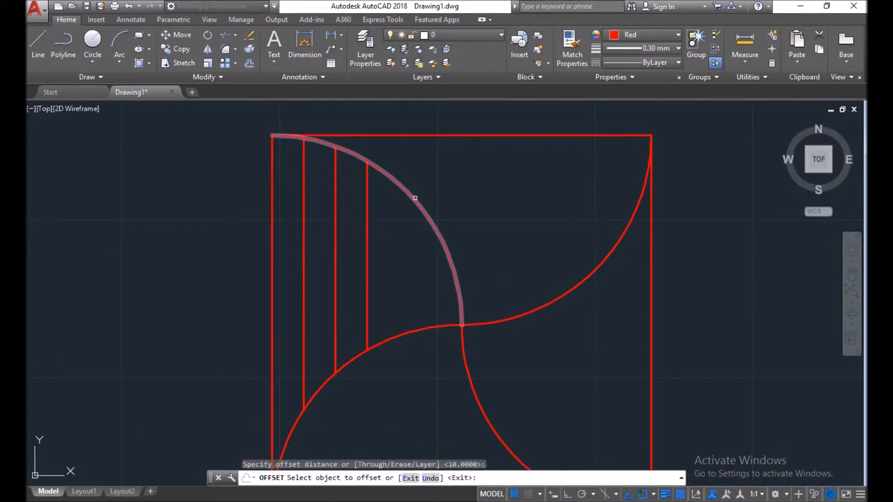
left_click(427, 206)
left_click(475, 478)
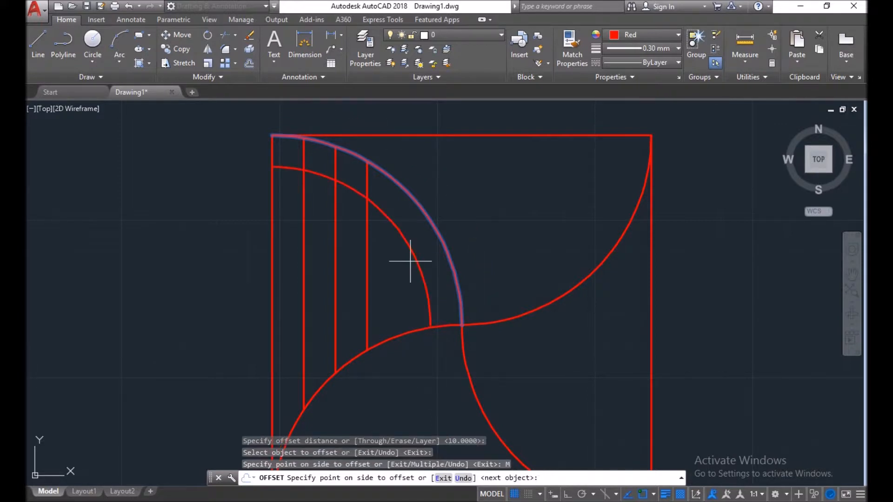
left_click(375, 234)
left_click(337, 253)
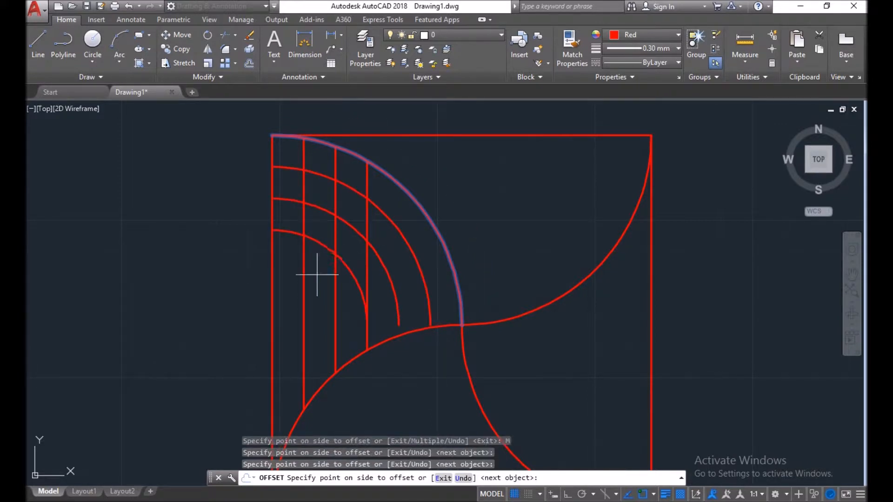
left_click(299, 289)
left_click(269, 305)
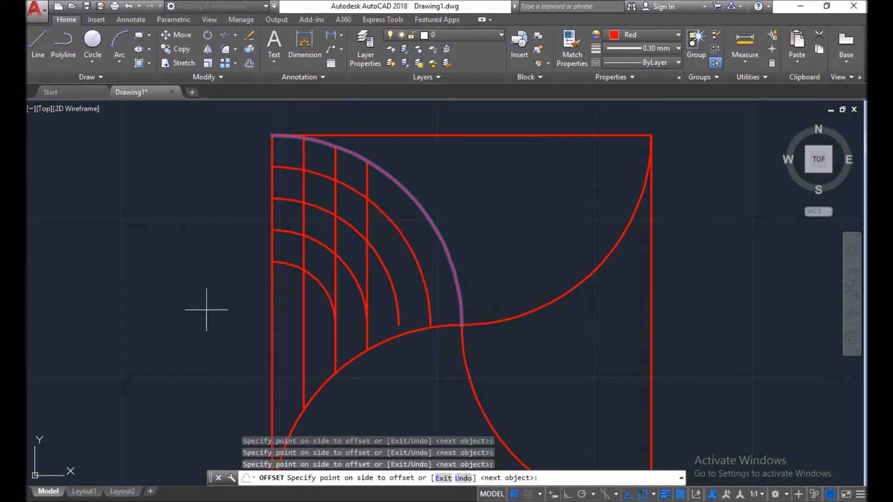
left_click(135, 411)
key("Return")
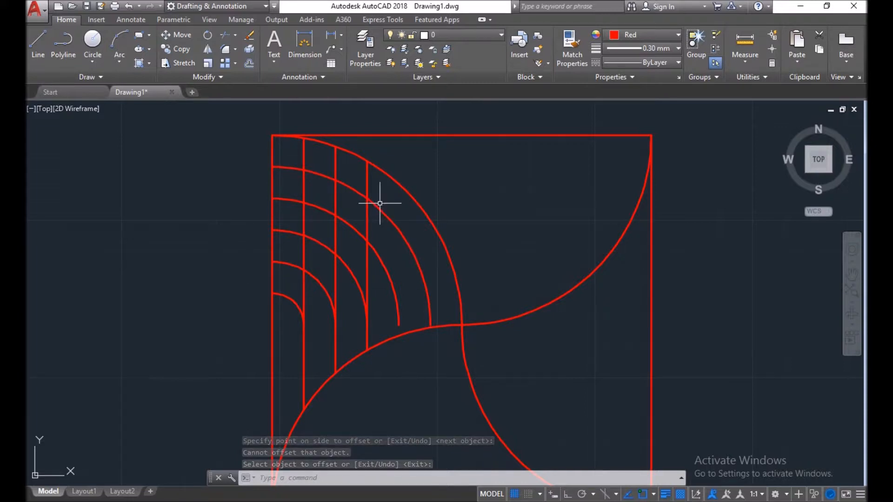
Offset the third vertical line 10 to the right to add a fourth one
type("o")
key("Return")
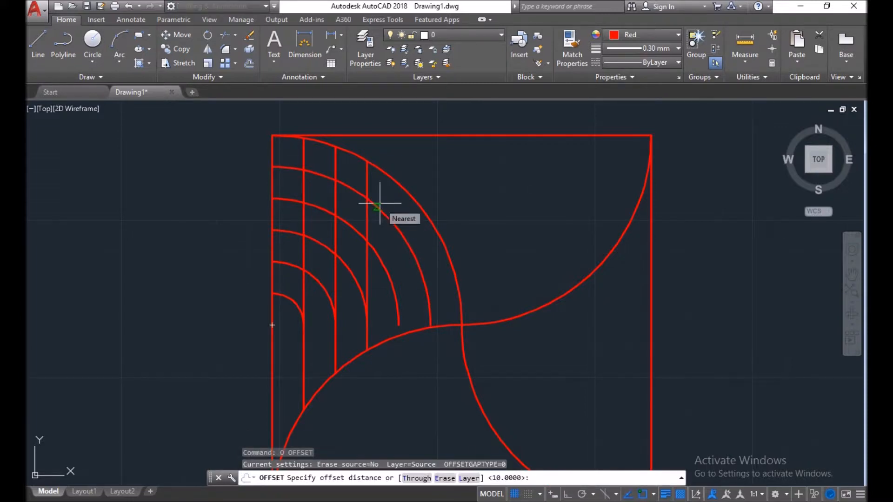
key("Return")
left_click(367, 189)
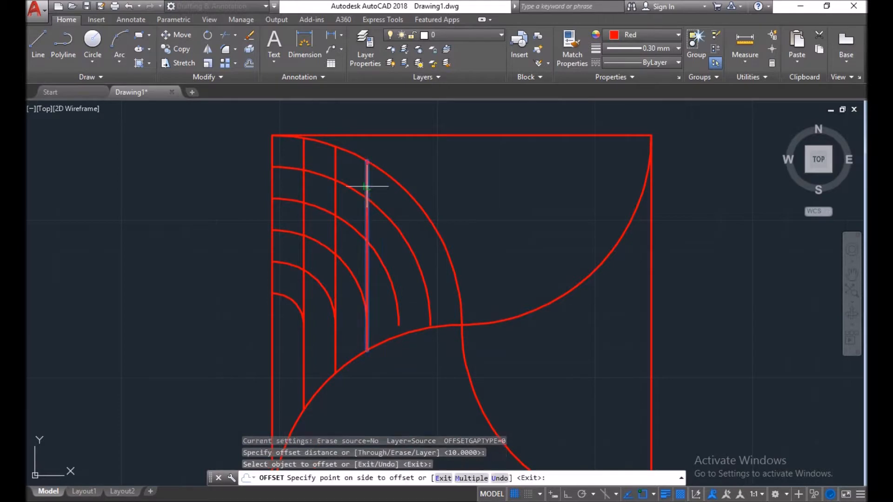
left_click(390, 188)
key("Return")
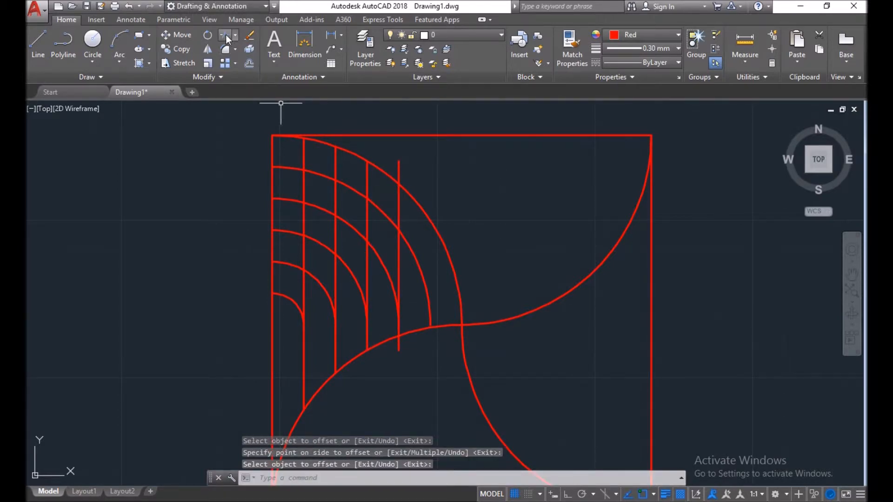
Trim the fourth vertical line's ends outside the quarter arcs and cut each vertical line between its matching concentric arc and the next arc outward
left_click(225, 35)
key("Return")
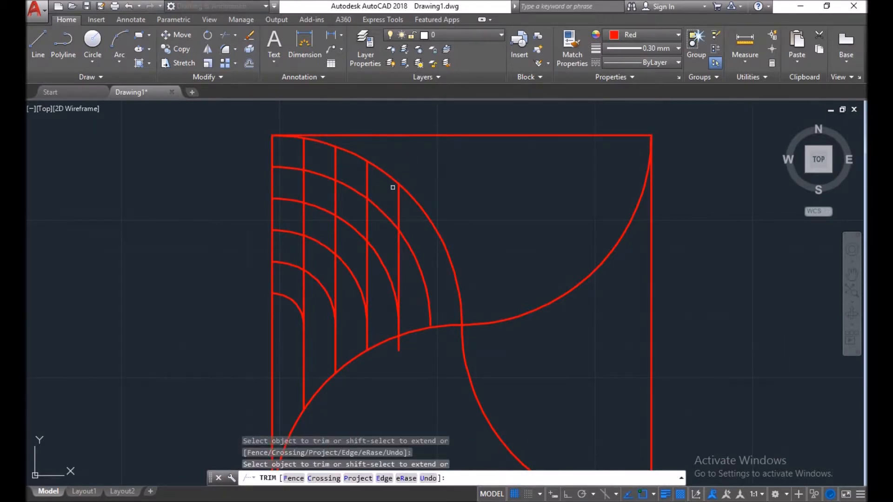
left_click(397, 241)
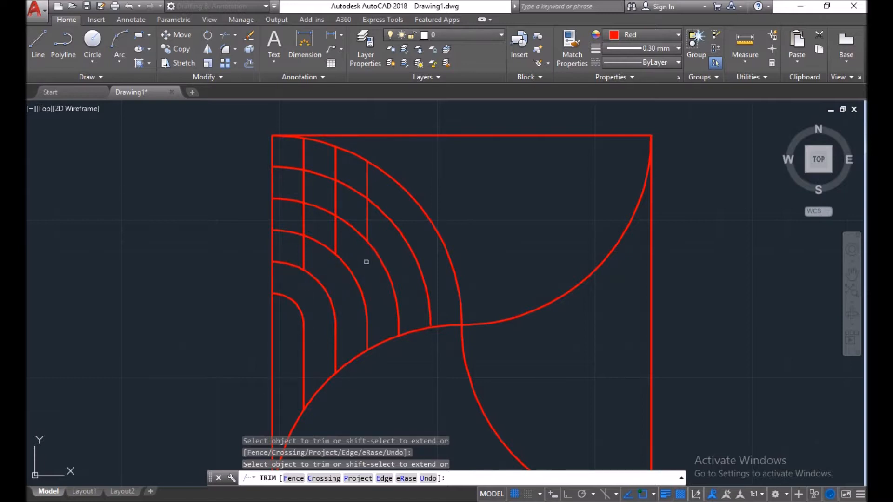
key("Return")
Erase the three leftover vertical segments that cross the concentric arcs in the upper-left petal
left_click(367, 200)
left_click(336, 200)
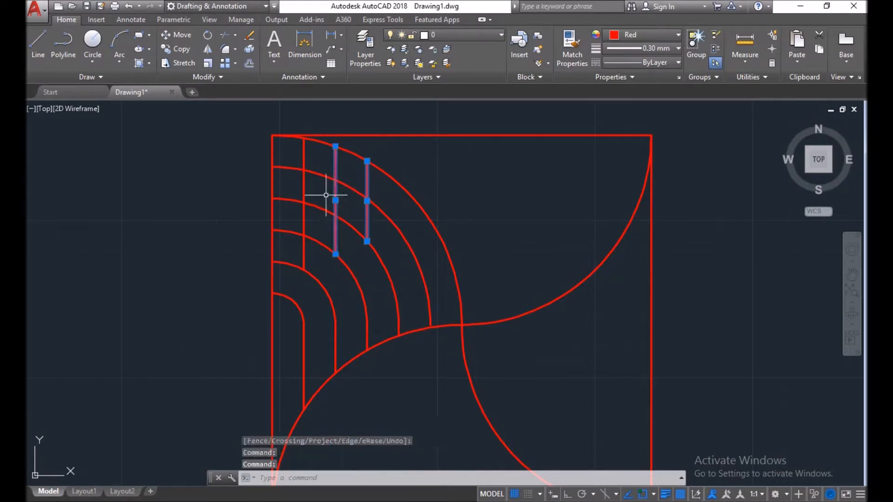
left_click(303, 185)
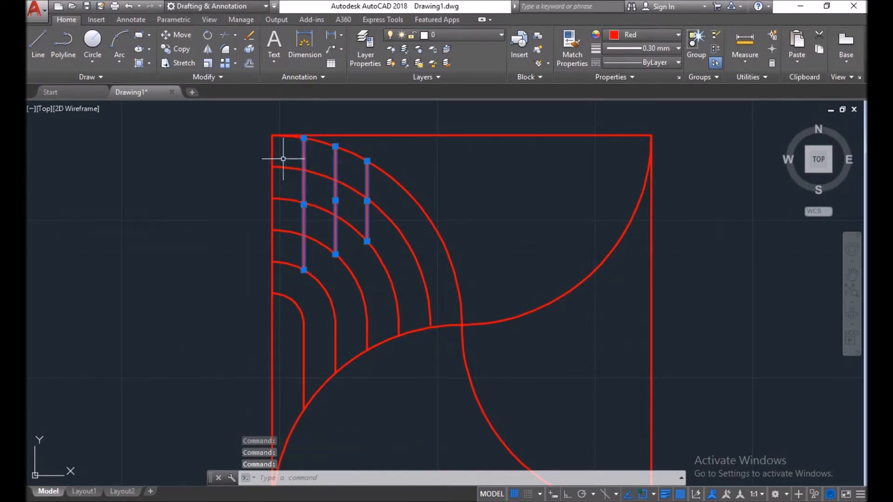
left_click(251, 39)
Offset the upper-right quarter arc inward five times at a distance of 10 with the Multiple option
scroll(370, 154, "down", 2)
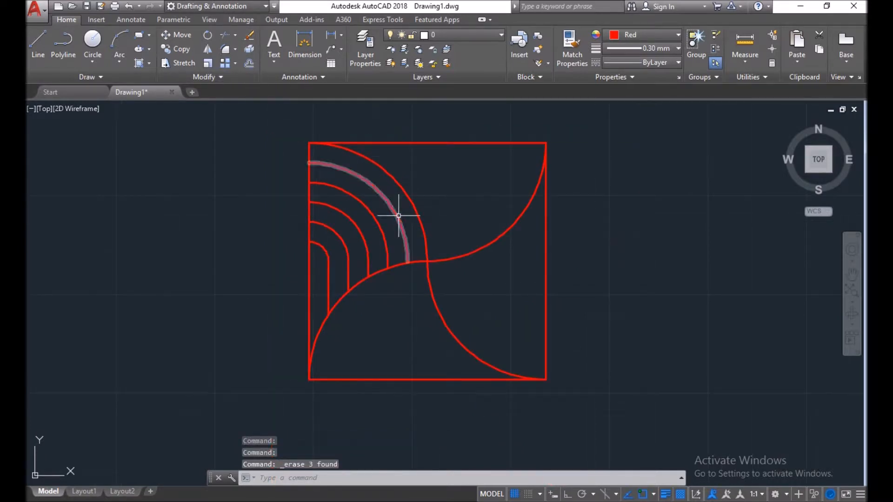
middle_click_drag(364, 213, 341, 222)
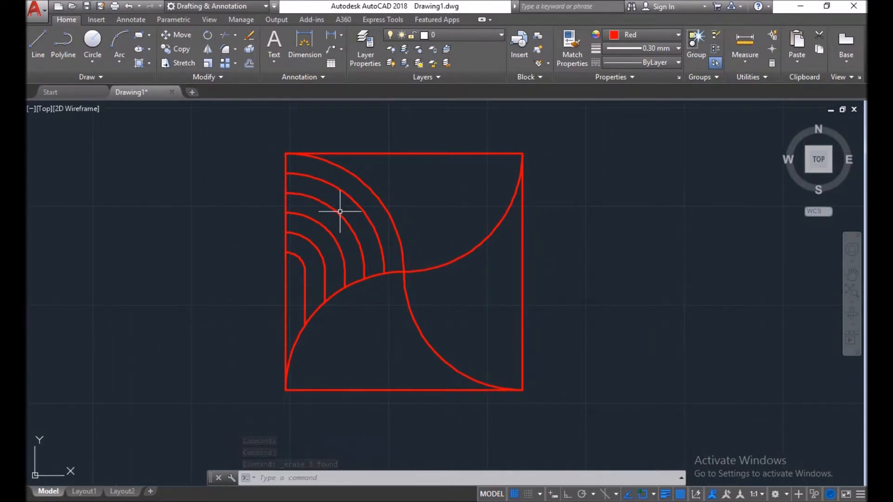
left_click(250, 63)
key("Return")
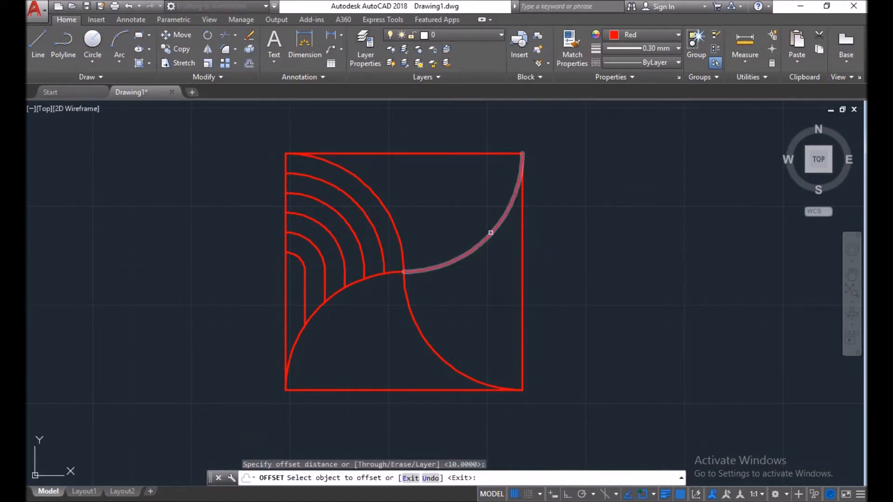
left_click(490, 232)
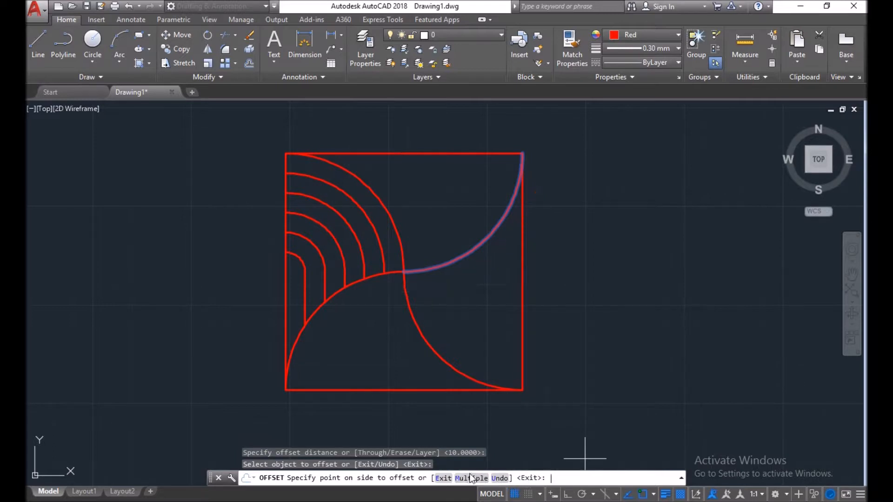
left_click(472, 478)
left_click(411, 115)
left_click(400, 115)
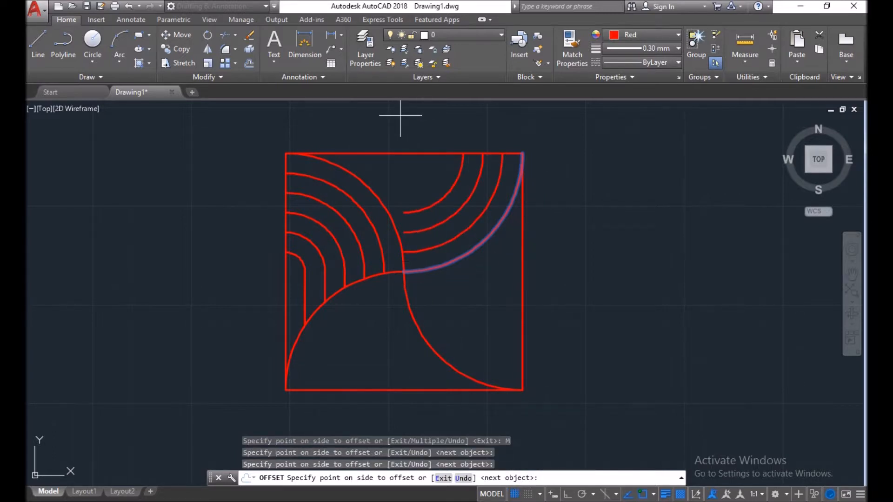
left_click(400, 115)
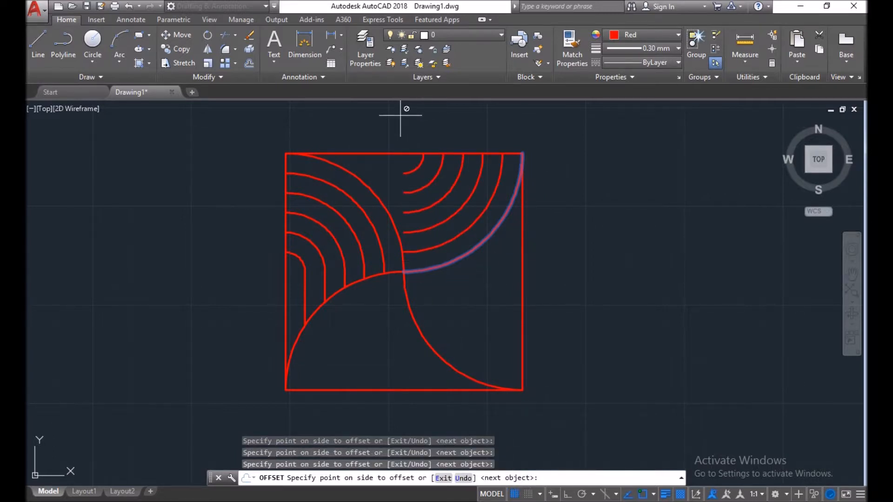
key("Return")
key("Return")
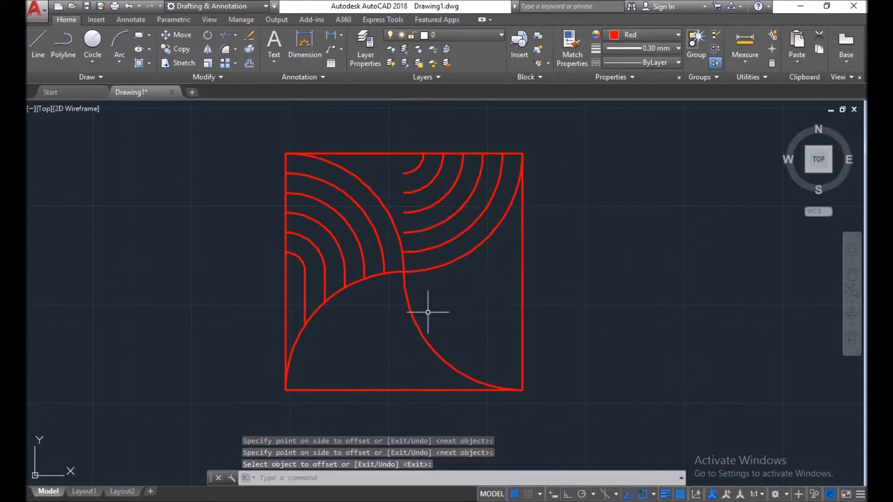
Offset the lower-left quarter arc inward by 10, and offset the resulting arc inward four more times with the Multiple option
key("Return")
key("Return")
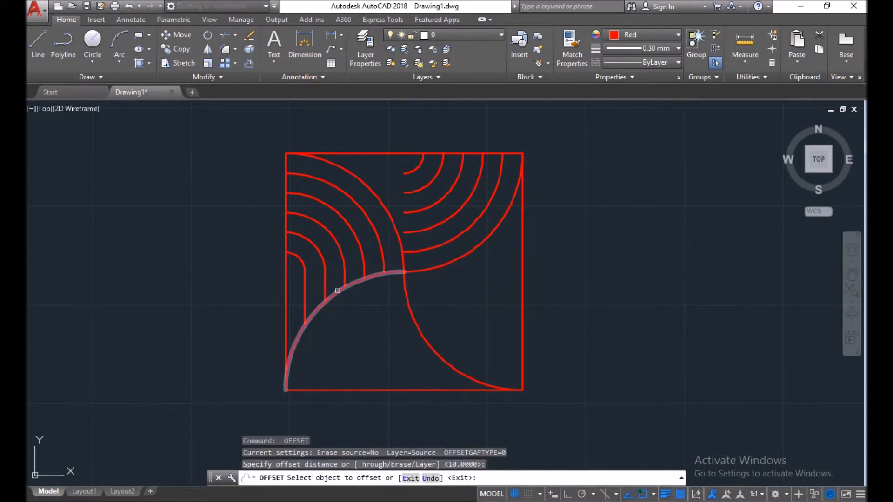
left_click(339, 295)
left_click(353, 319)
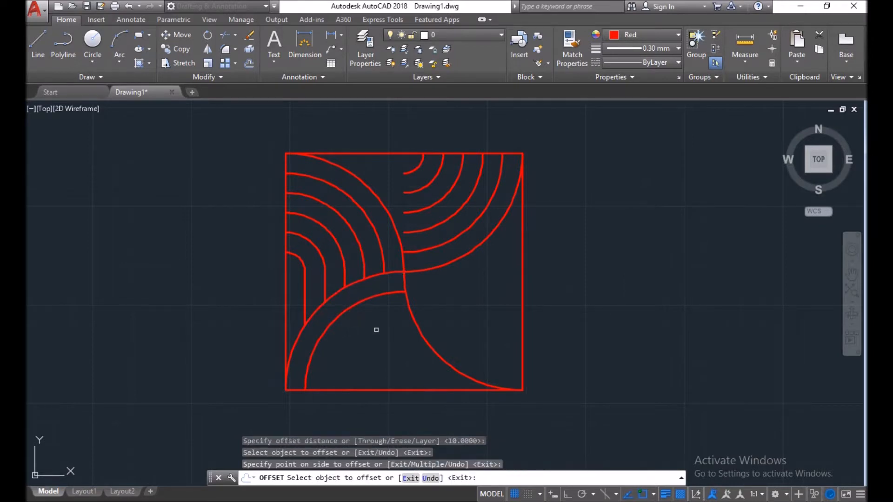
left_click(316, 340)
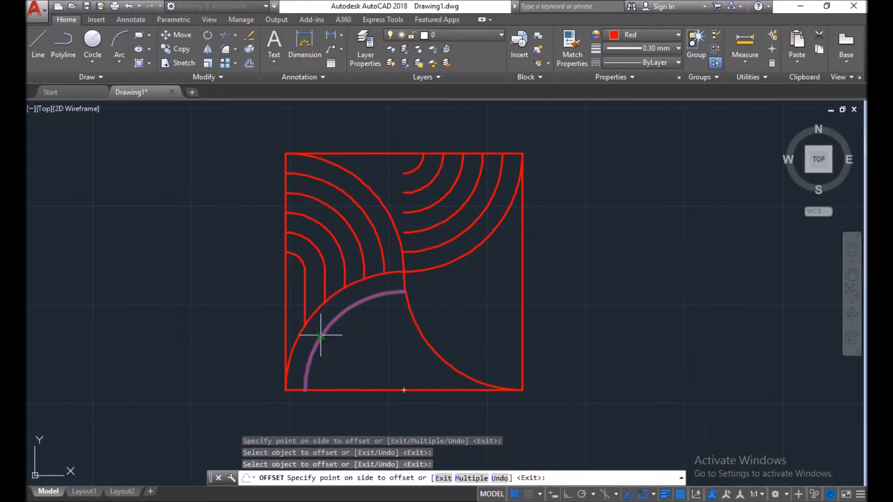
left_click(471, 478)
left_click(598, 405)
left_click(609, 411)
left_click(609, 411)
key("Return")
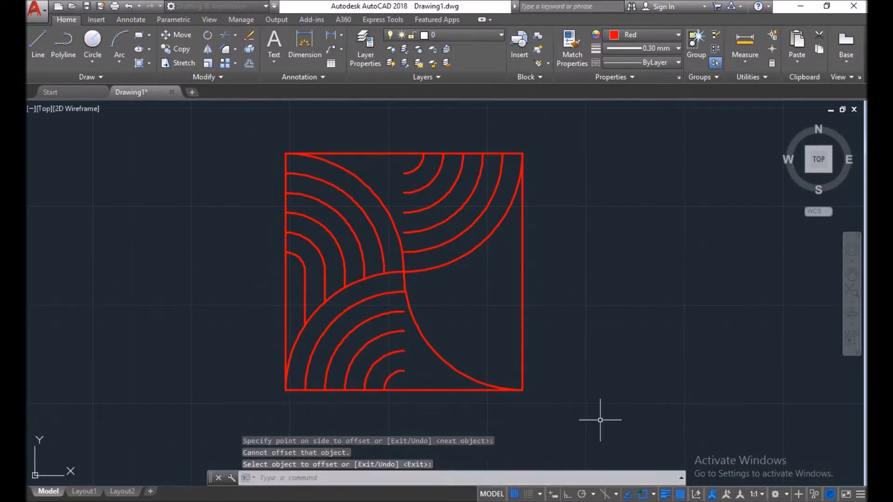
Offset the lower-right quarter arc inward by 10, and offset the resulting arc inward four more times with the Multiple option
key("Return")
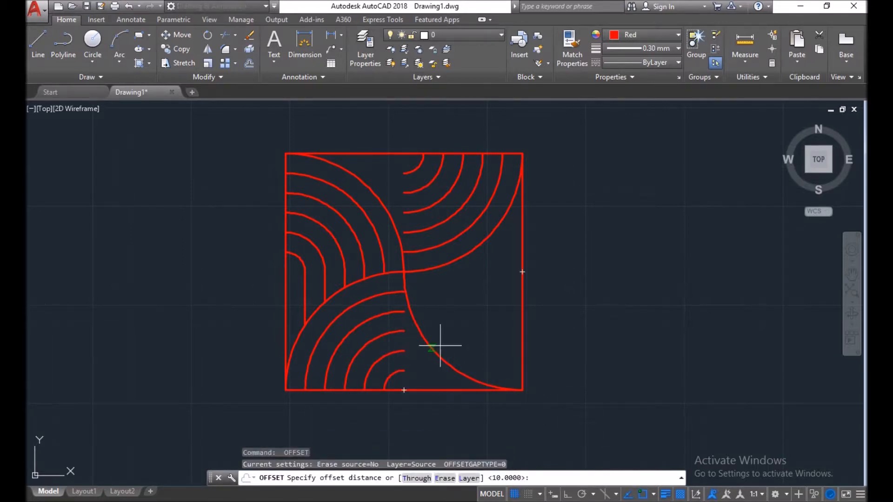
key("Return")
left_click(462, 361)
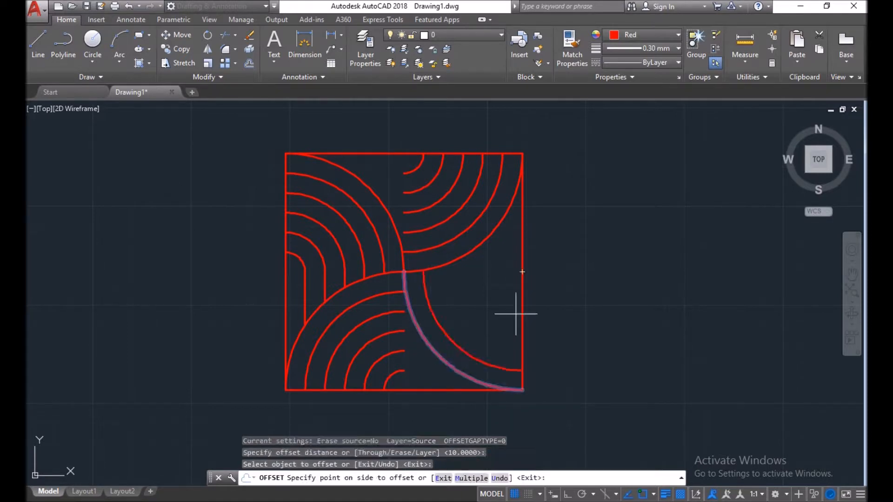
left_click(600, 225)
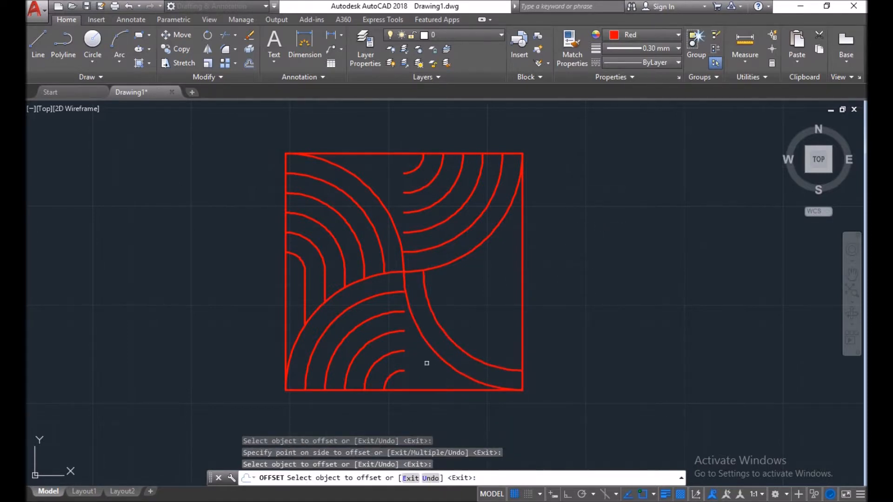
left_click(441, 330)
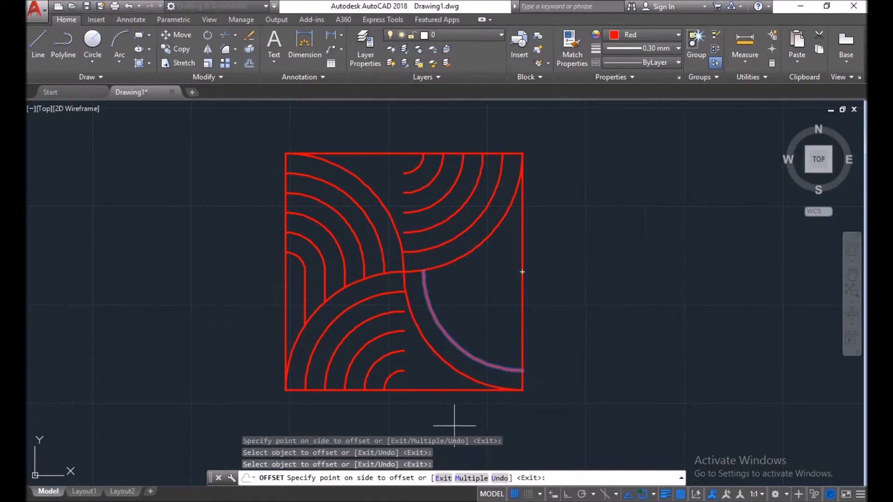
left_click(462, 479)
left_click(535, 295)
left_click(595, 221)
left_click(595, 217)
left_click(595, 216)
key("Return")
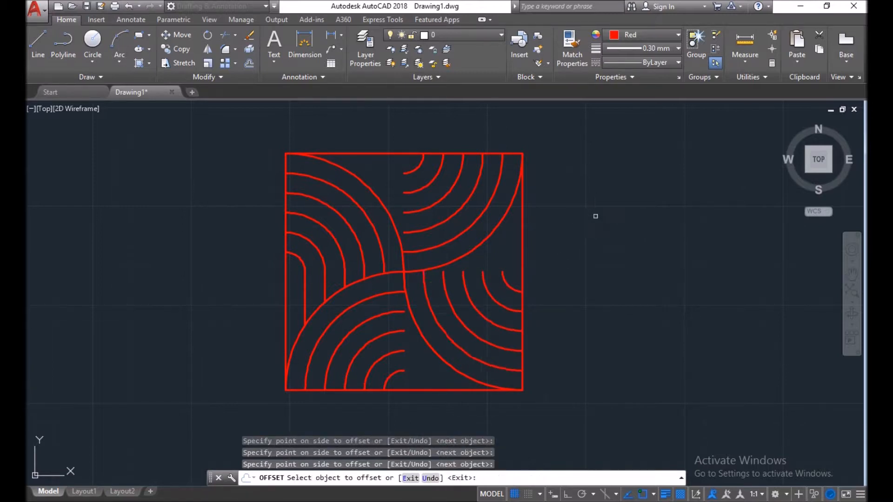
key("Return")
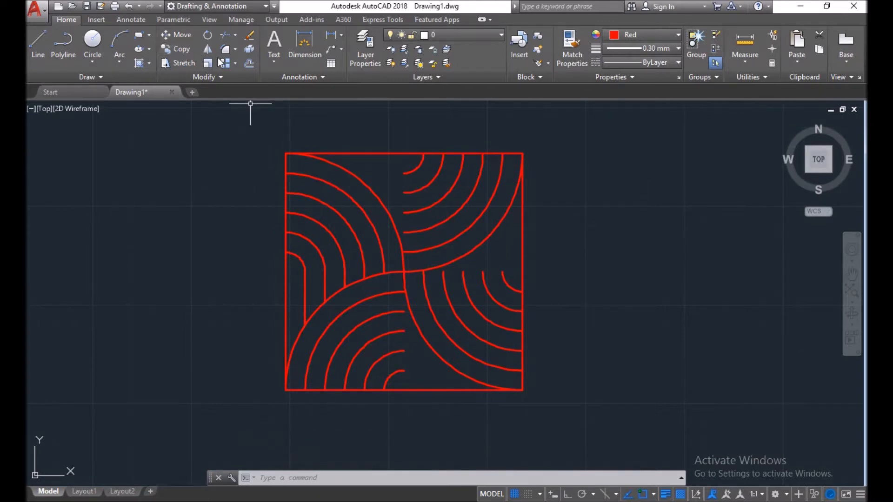
left_click(207, 49)
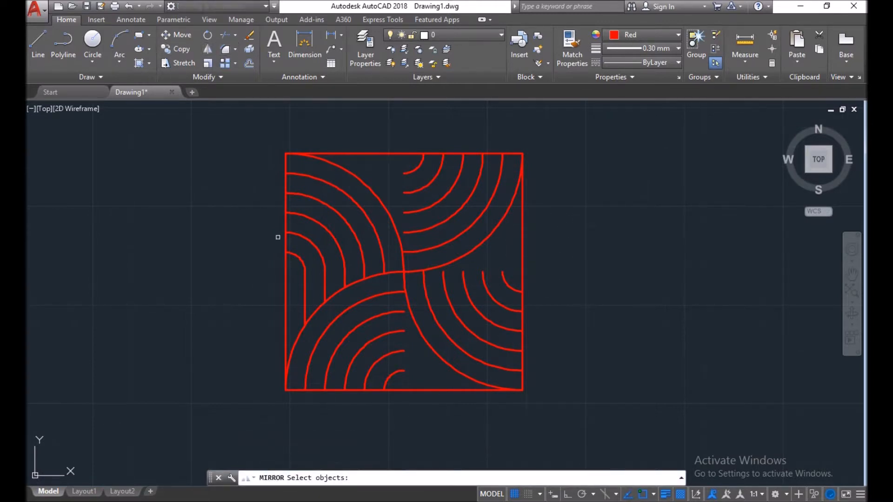
left_click(304, 301)
left_click(325, 284)
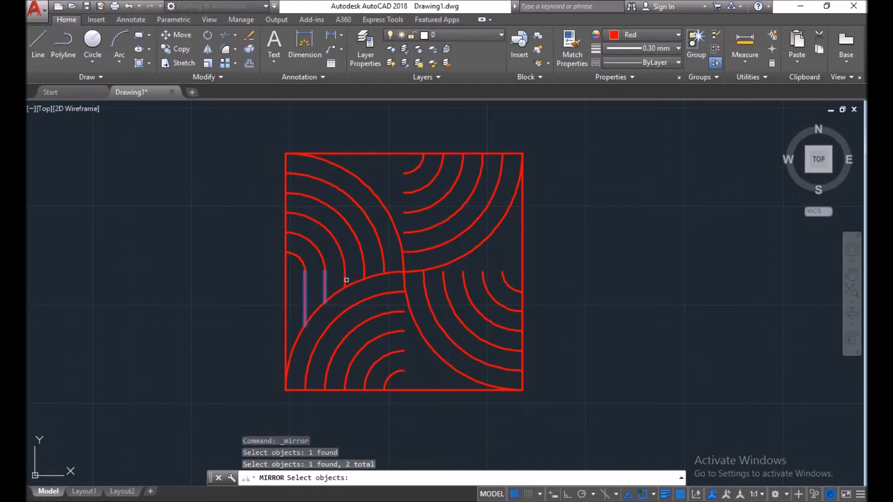
left_click(343, 284)
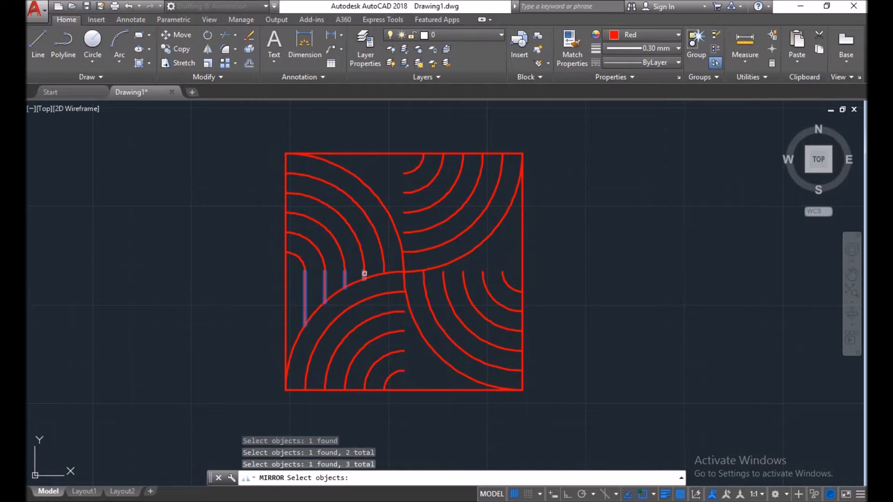
left_click(363, 274)
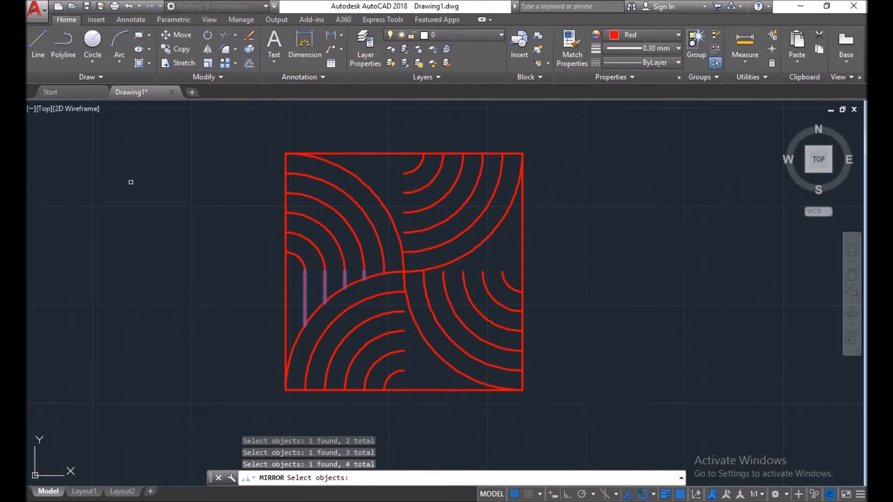
key("Return")
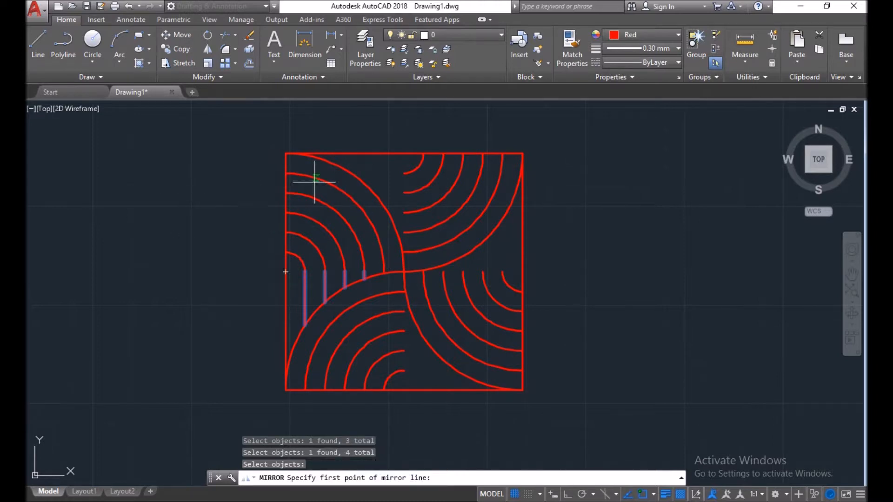
left_click(404, 272)
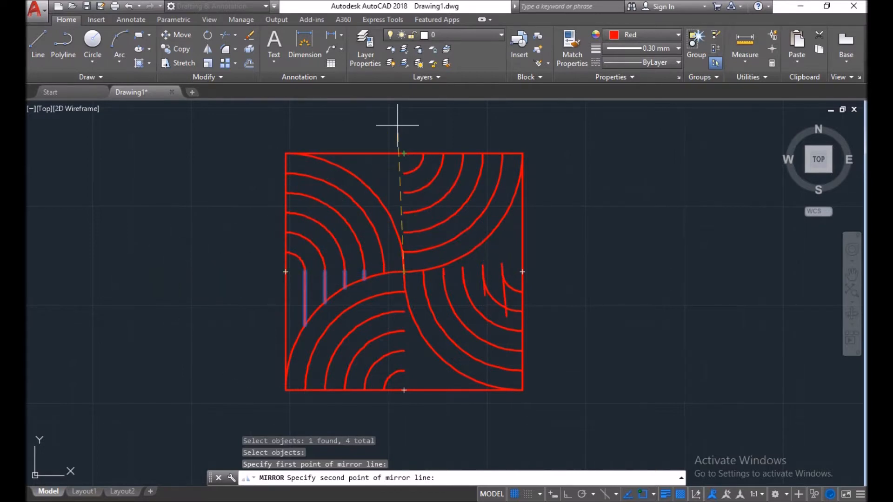
key("Escape")
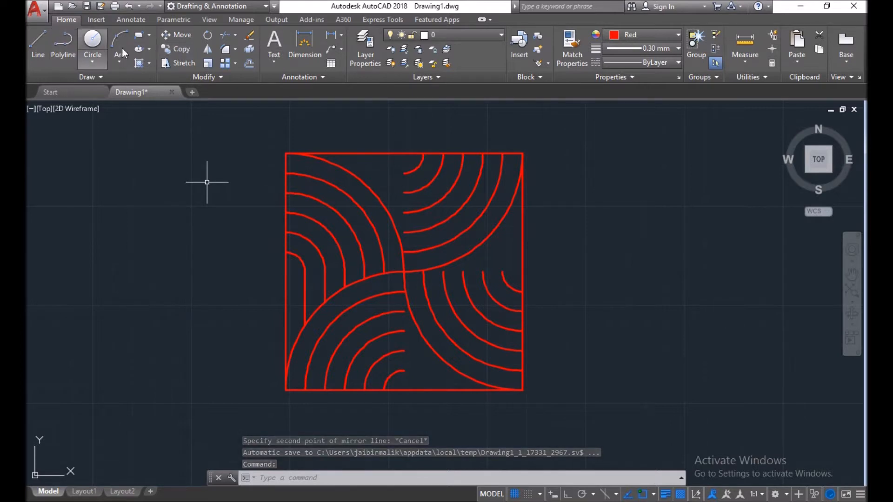
left_click(36, 40)
scroll(408, 350, "up", 10)
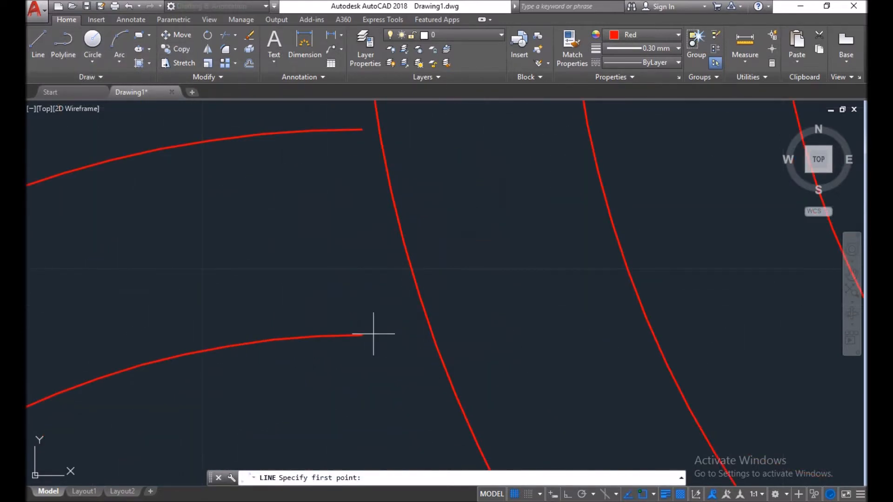
middle_click_drag(361, 310, 381, 494)
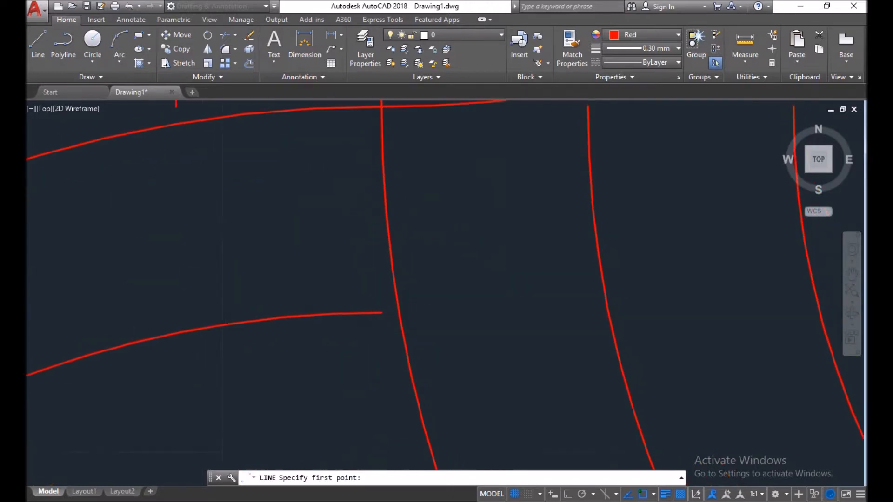
left_click(384, 310)
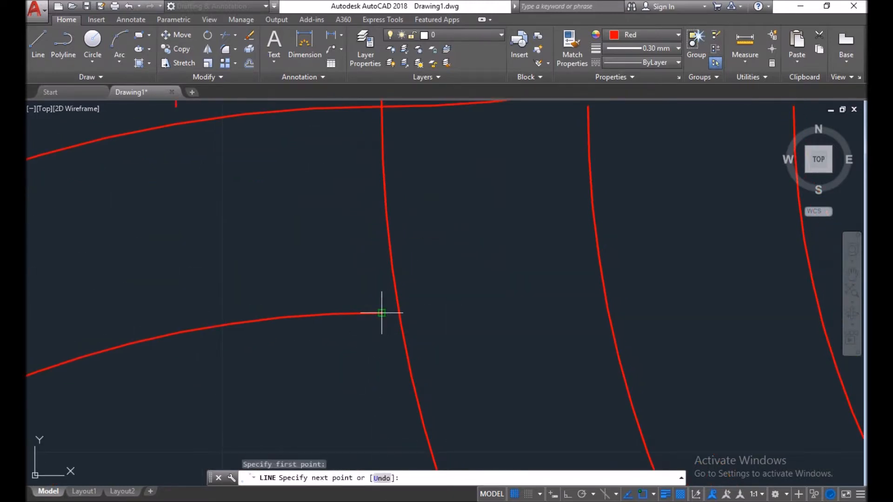
right_click(429, 315, "shift")
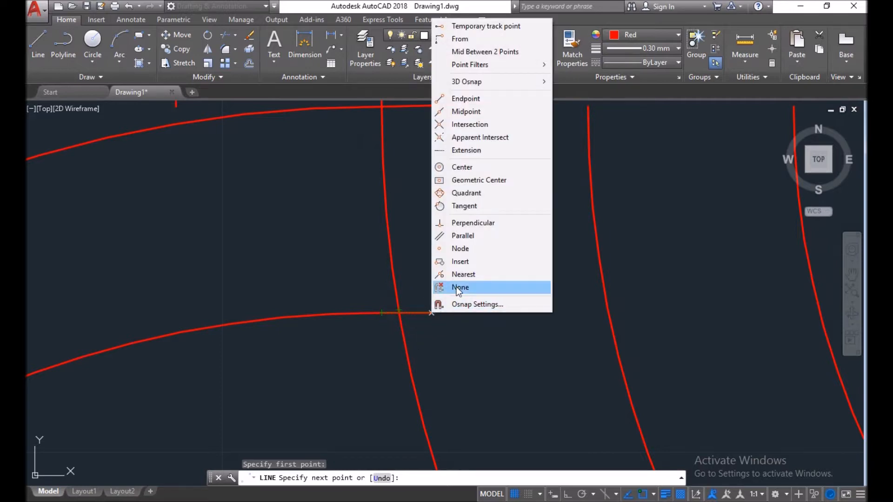
left_click(468, 225)
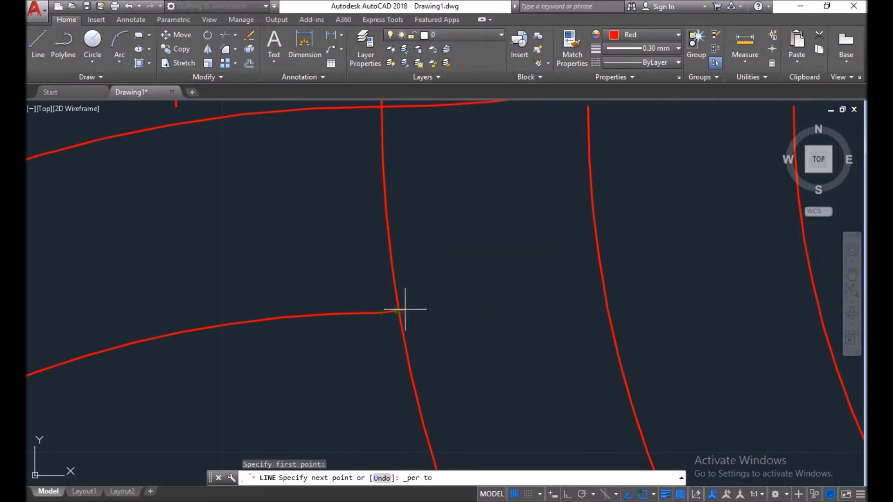
scroll(395, 316, "up", 3)
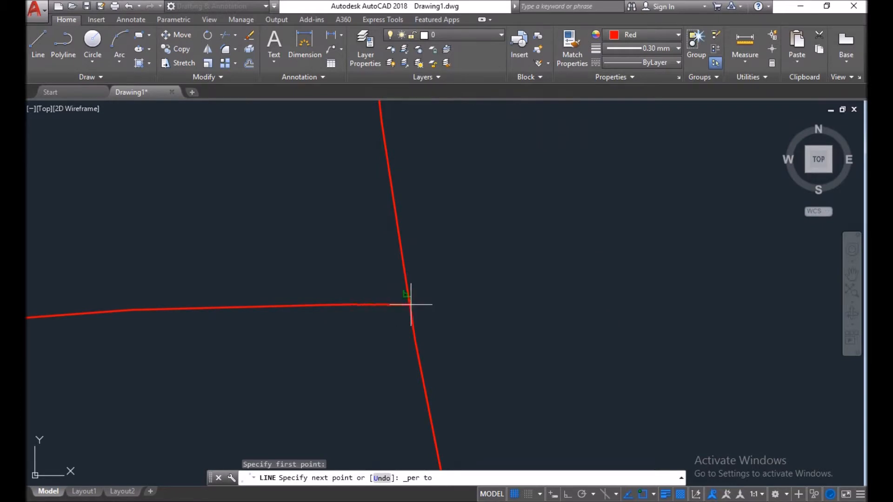
scroll(437, 319, "down", 4)
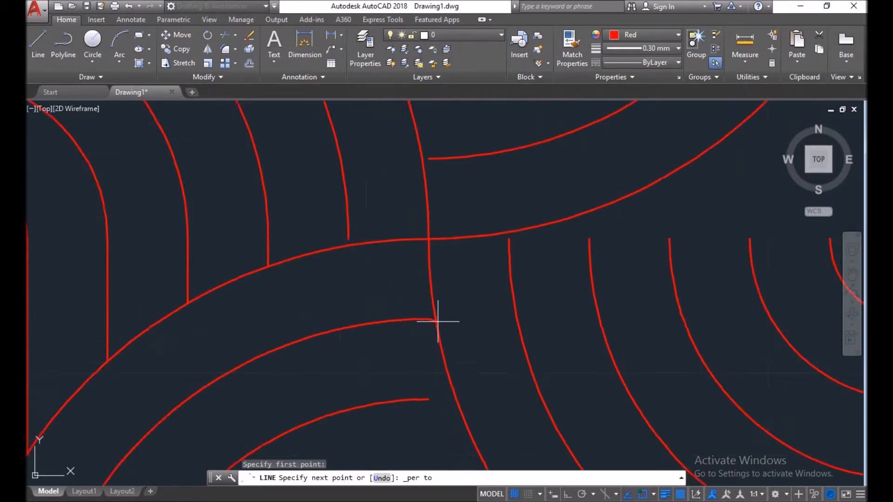
key("Escape")
Offset the square's bottom edge upward four times at a distance of 10 with the Multiple option
scroll(447, 321, "down", 6)
scroll(447, 321, "up", 2)
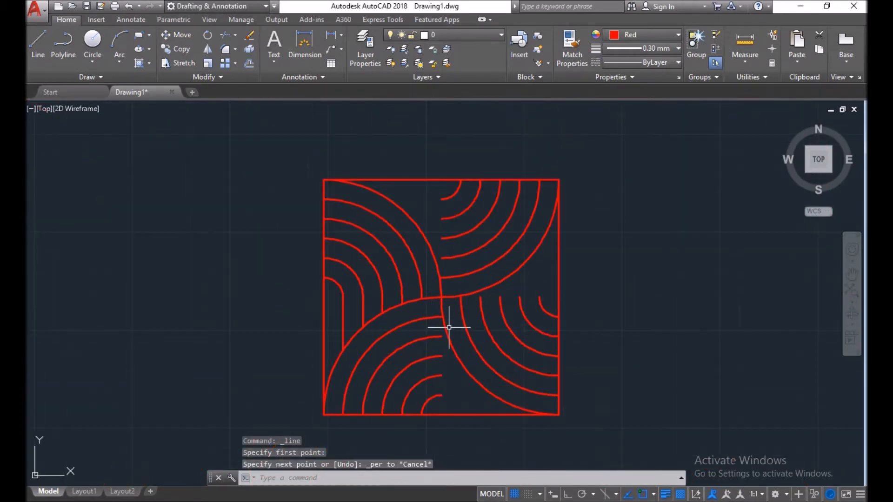
scroll(447, 288, "up", 2)
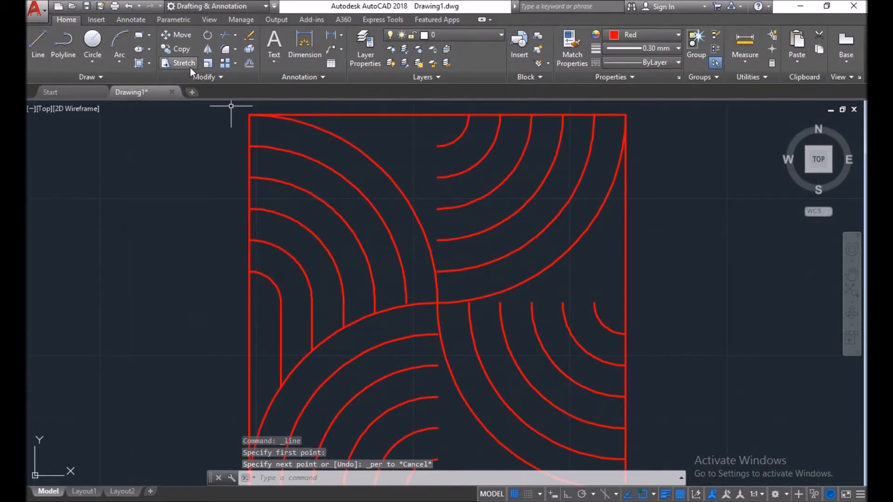
left_click(247, 63)
scroll(330, 160, "down", 2)
middle_click_drag(458, 259, 446, 244)
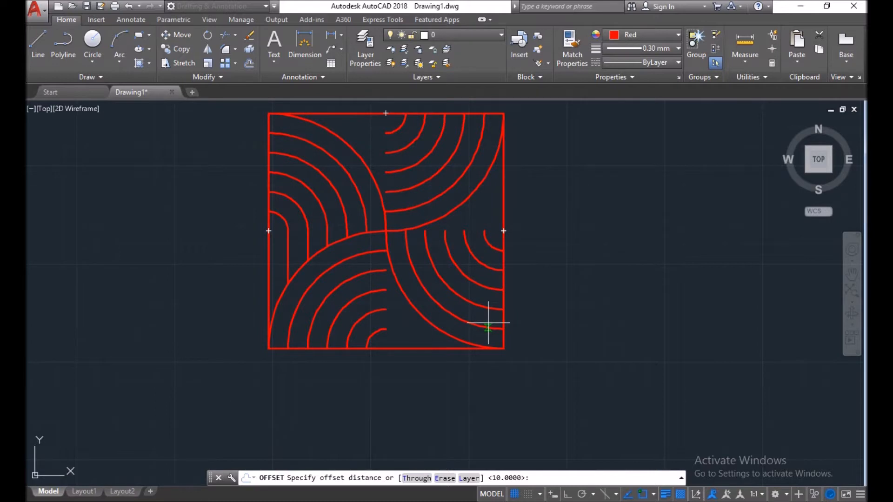
key("Return")
left_click(392, 347)
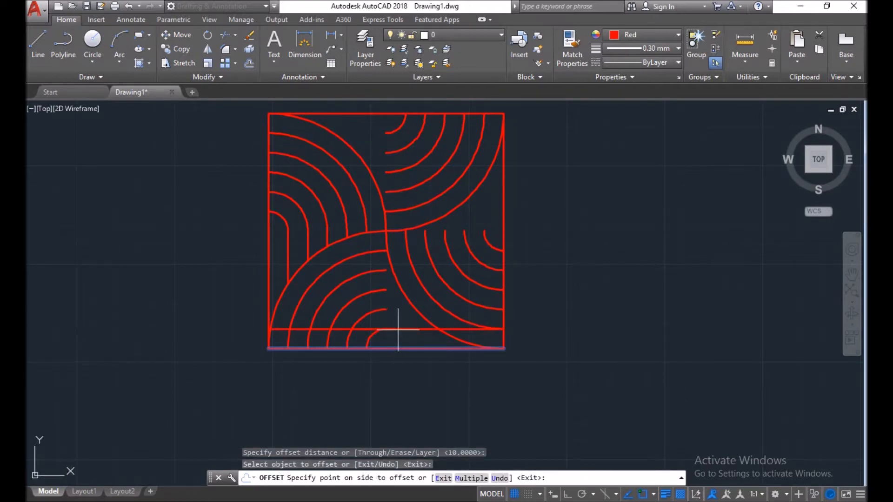
left_click(432, 370)
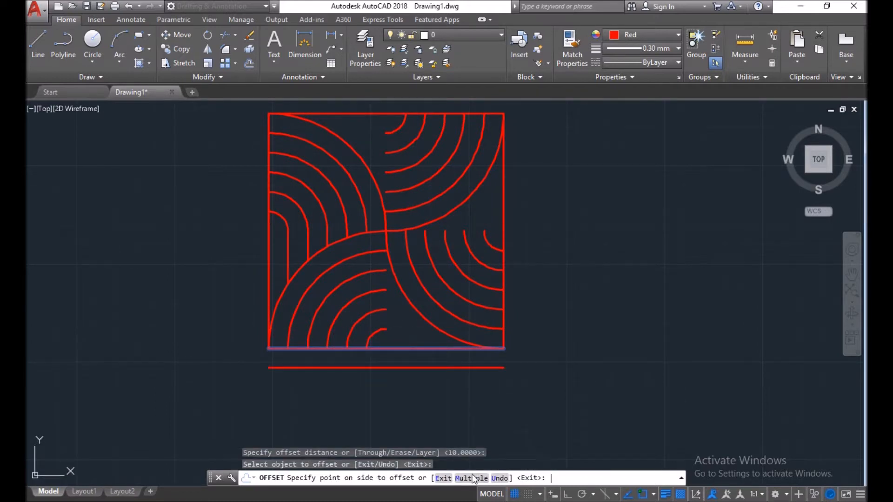
left_click(472, 478)
left_click(543, 205)
left_click(545, 203)
left_click(545, 203)
left_click(544, 203)
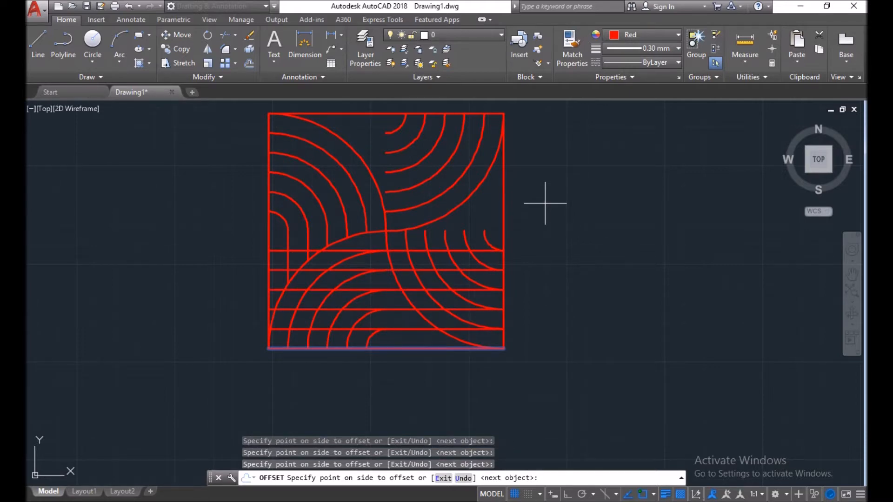
key("Return")
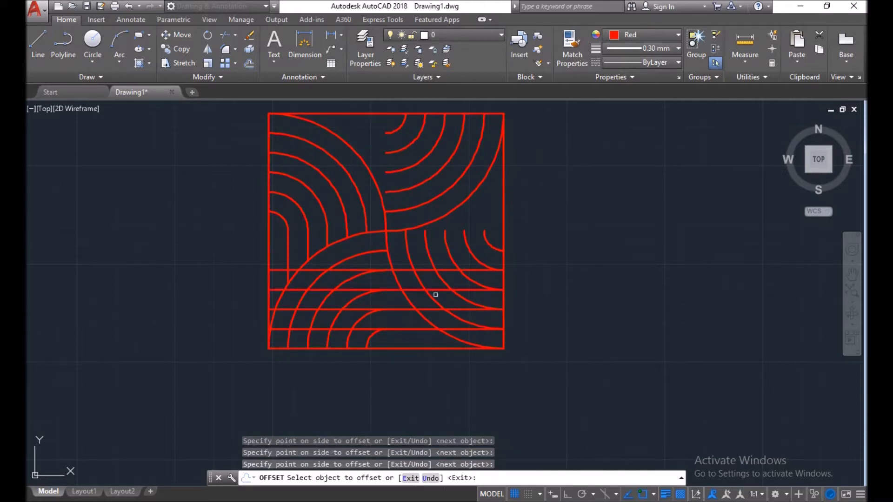
Offset the uppermost new horizontal line upward once by 10 and finish the Offset command
left_click(442, 268)
left_click(572, 203)
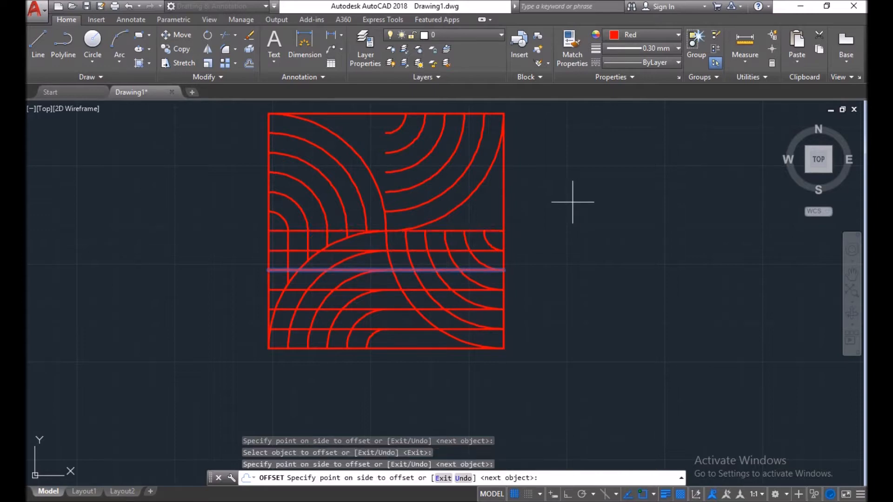
key("Return")
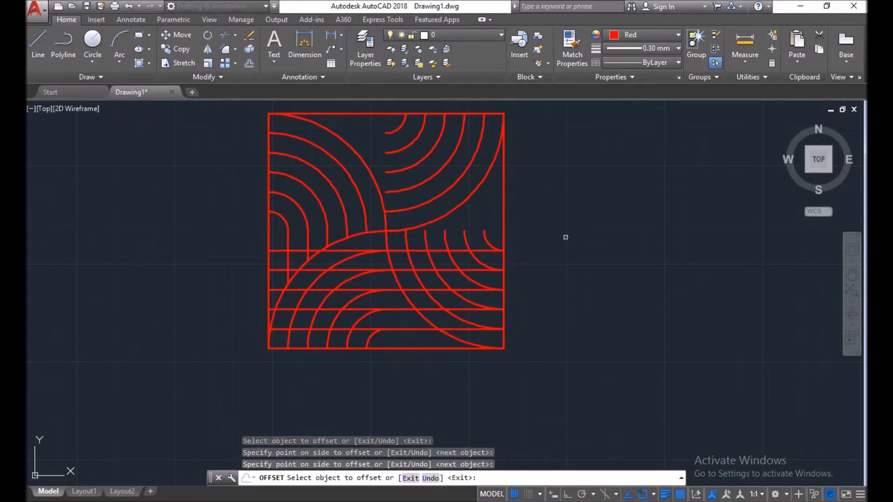
key("Return")
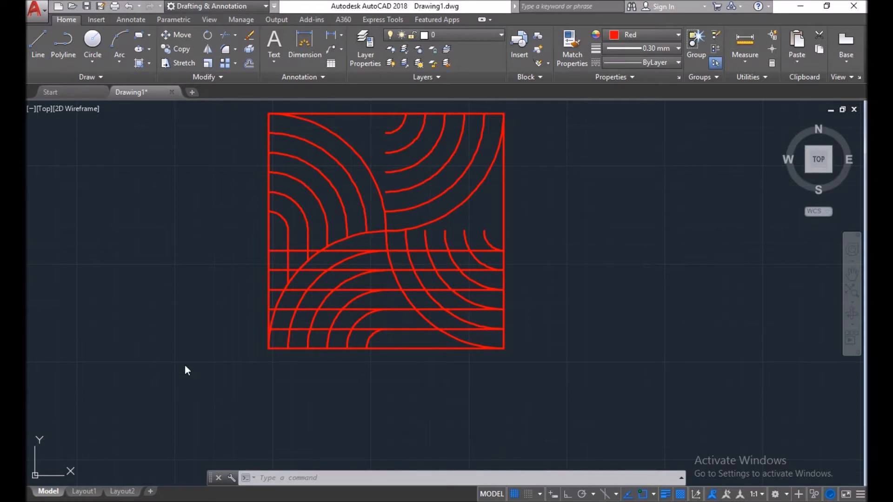
Trim the five horizontal lines inside the lower-right section, using its outer quarter arc as the cutting edge
left_click(226, 35)
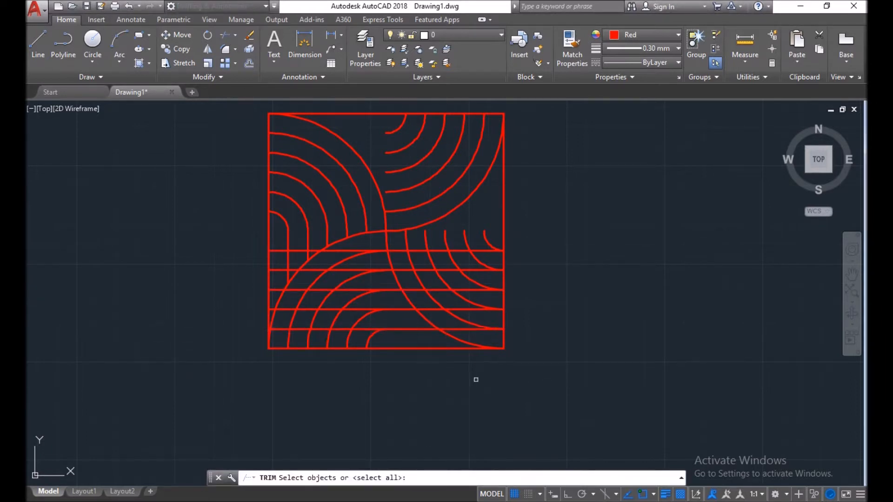
left_click(396, 279)
key("Return")
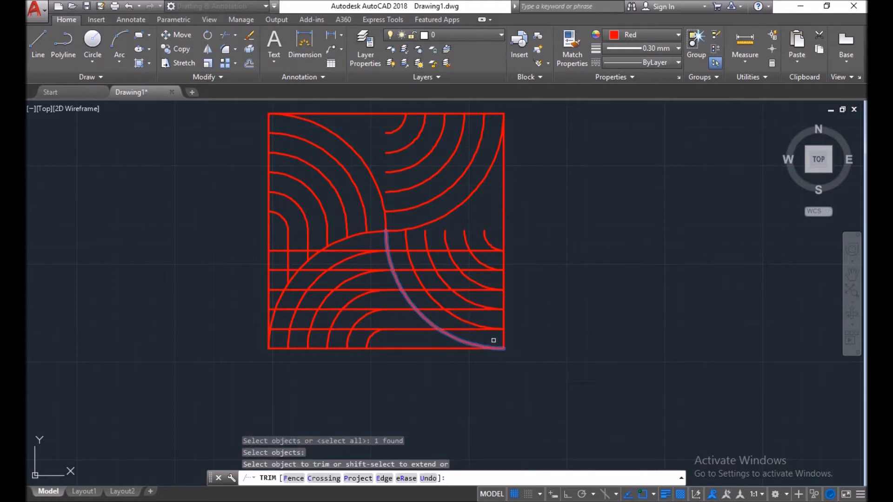
left_click(477, 339)
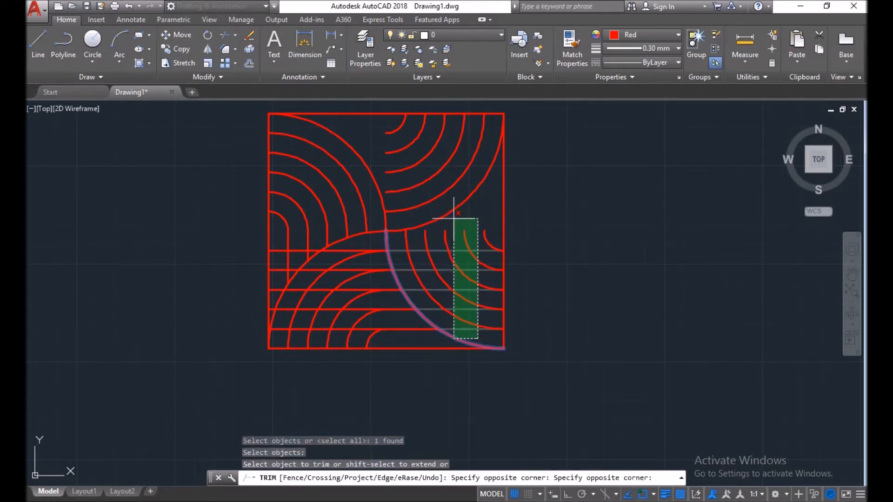
left_click(453, 216)
left_click(474, 236)
mouse_move(396, 265)
middle_mouse_down()
mouse_move(422, 259)
mouse_move(443, 285)
mouse_move(406, 288)
middle_mouse_up()
left_click(406, 287)
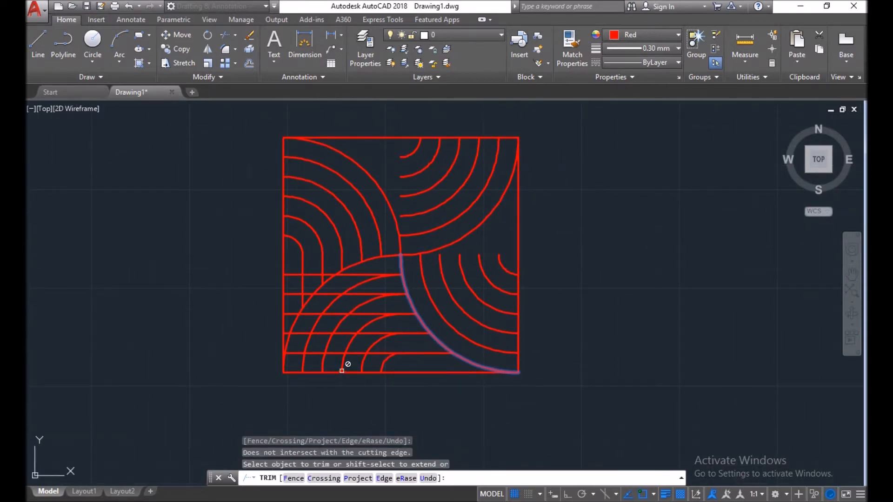
Restart Trim with the first inner arc of the lower-left section as the cutting edge
key("Return")
key("Return")
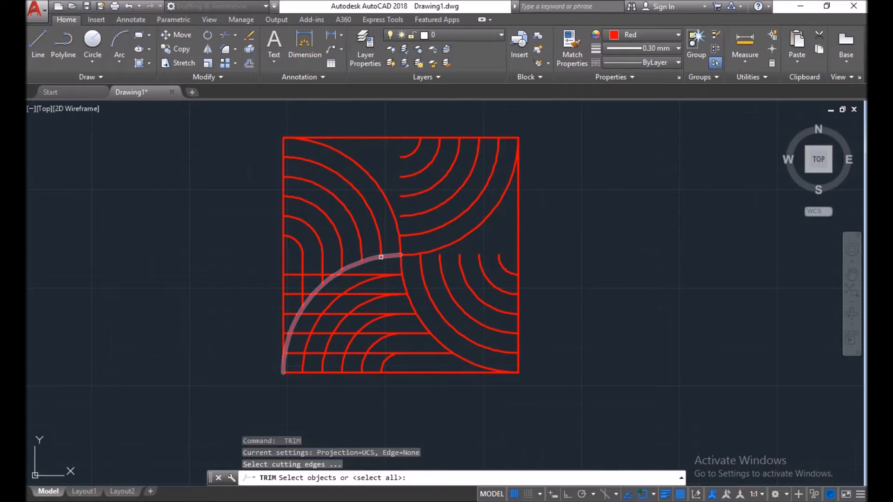
left_click(356, 287)
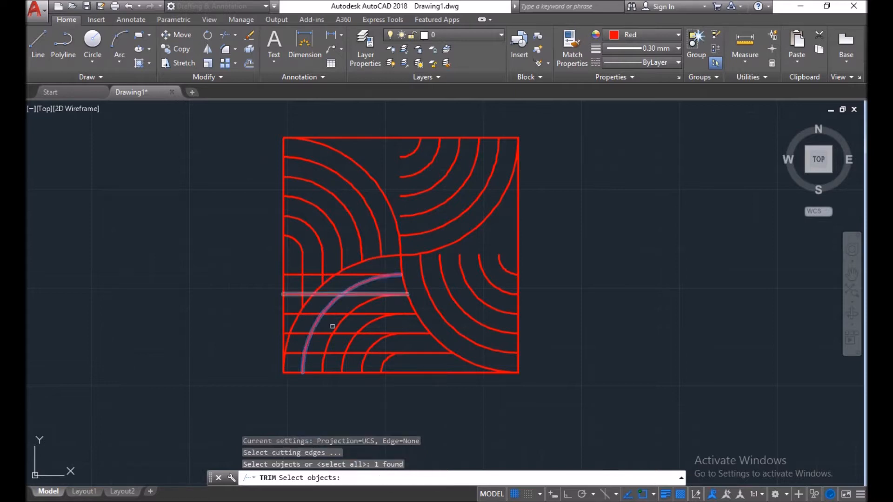
key("Return")
left_click(309, 356)
left_click(294, 422)
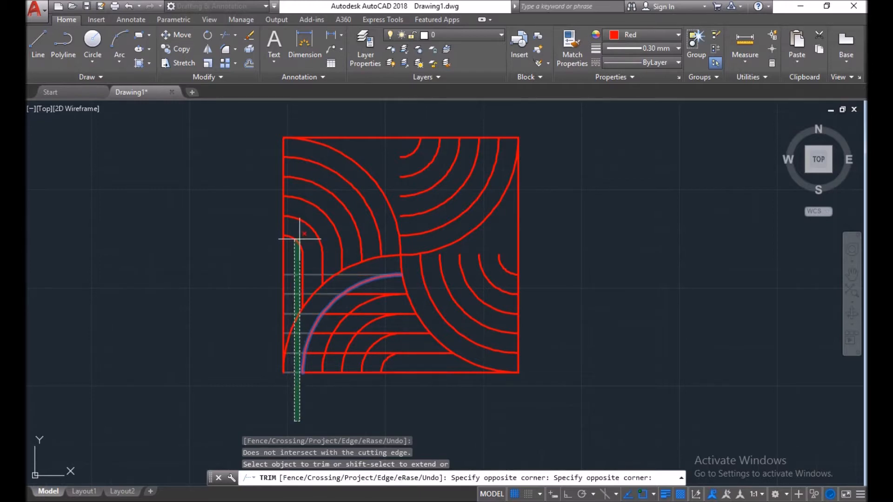
left_click(280, 237)
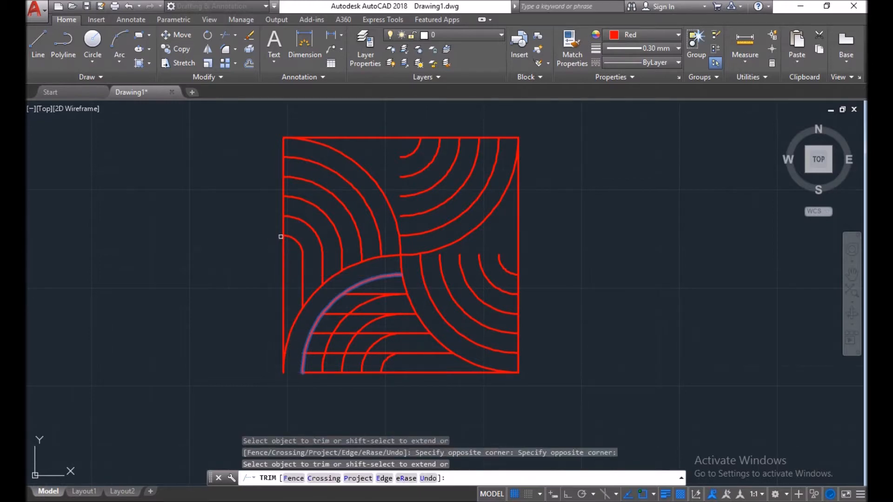
left_click(280, 237)
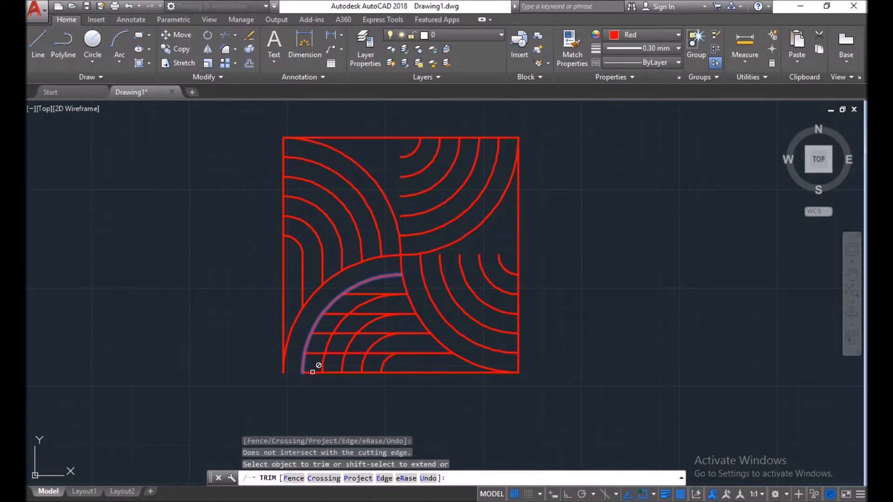
key("ctrl+z")
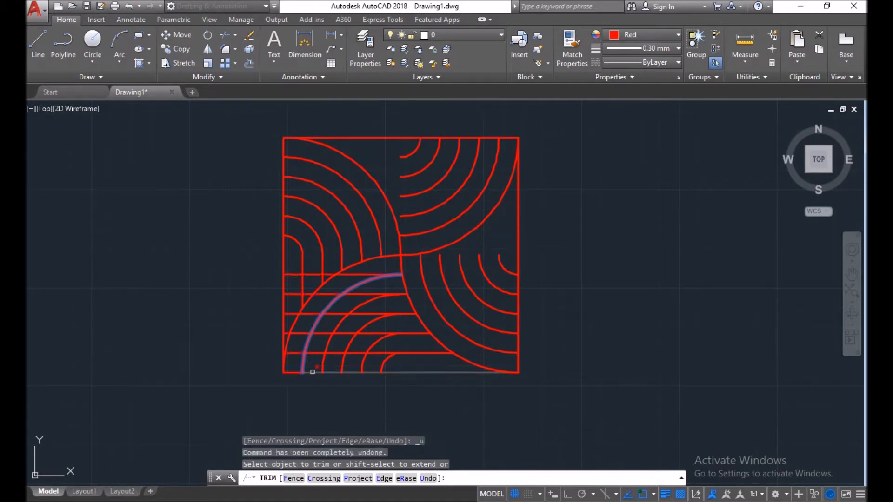
Trim the horizontal lines outside the lower-left section's first inner arc, leaving the square's bottom edge out of the selection
left_click(292, 370)
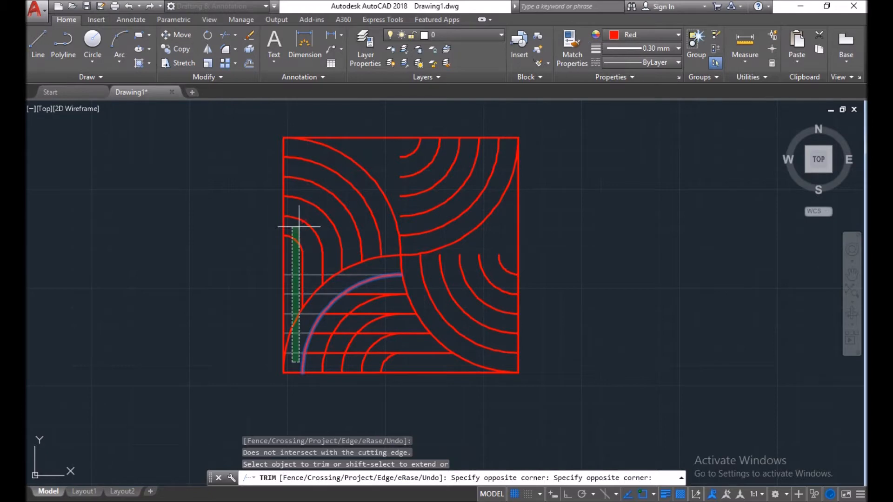
left_click(288, 251)
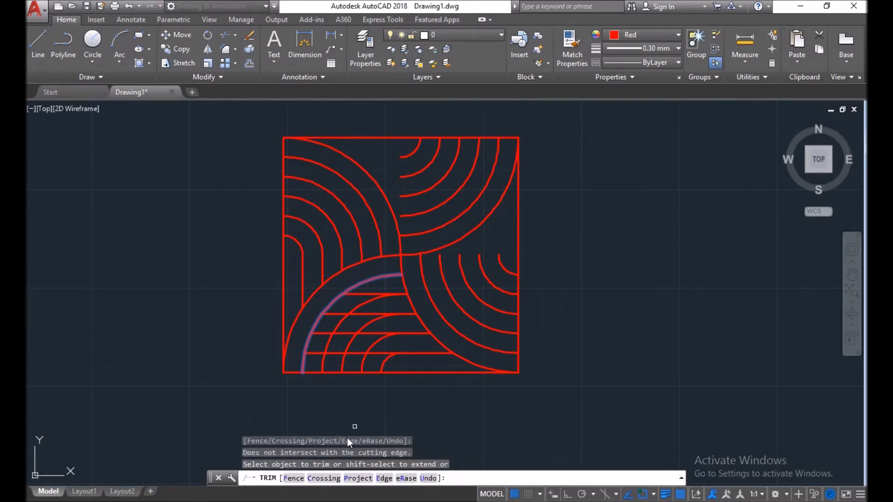
key("Return")
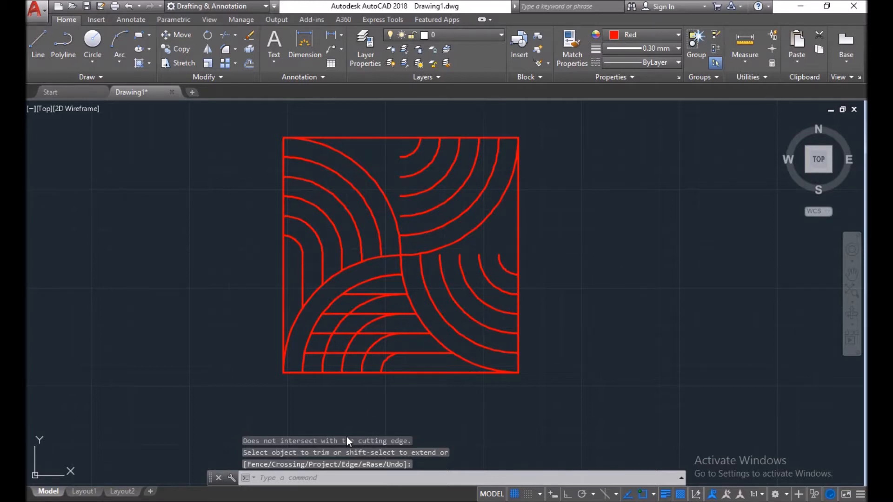
Trim the leftover horizontal segments that cross the concentric arcs in the lower-left section, using all objects as cutting edges
scroll(338, 320, "up", 2)
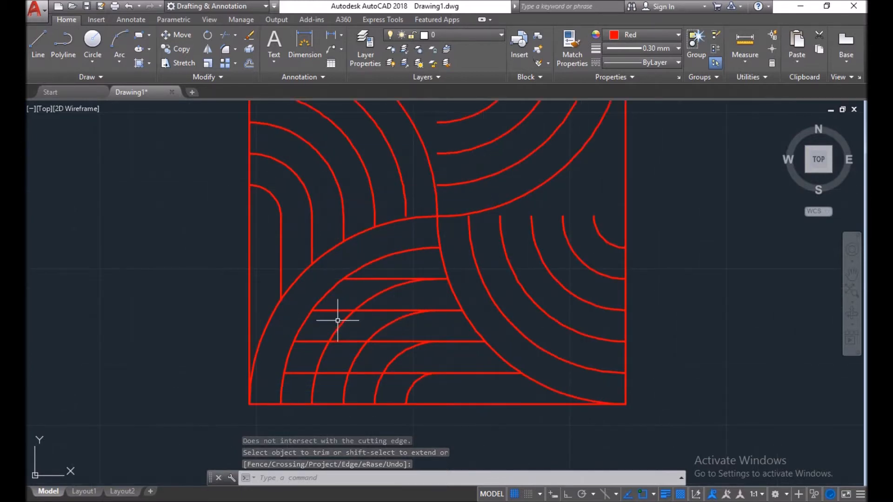
type("tr")
key("Return")
key("Return")
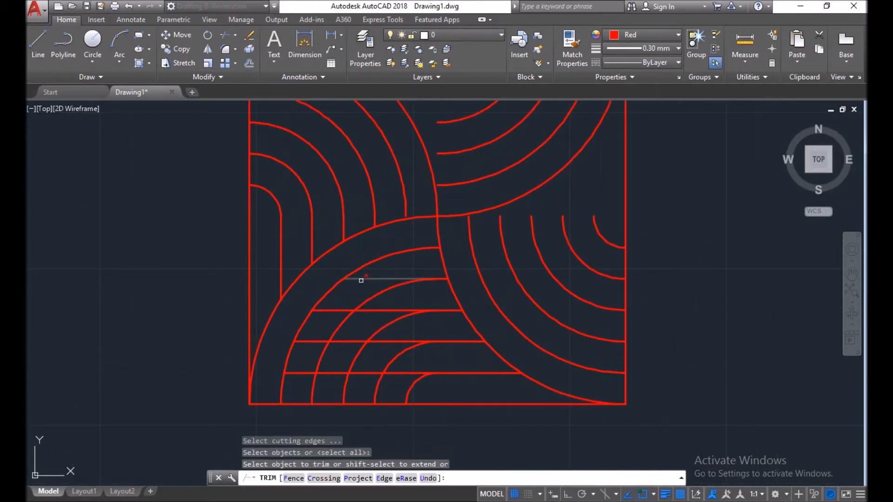
left_click(361, 280)
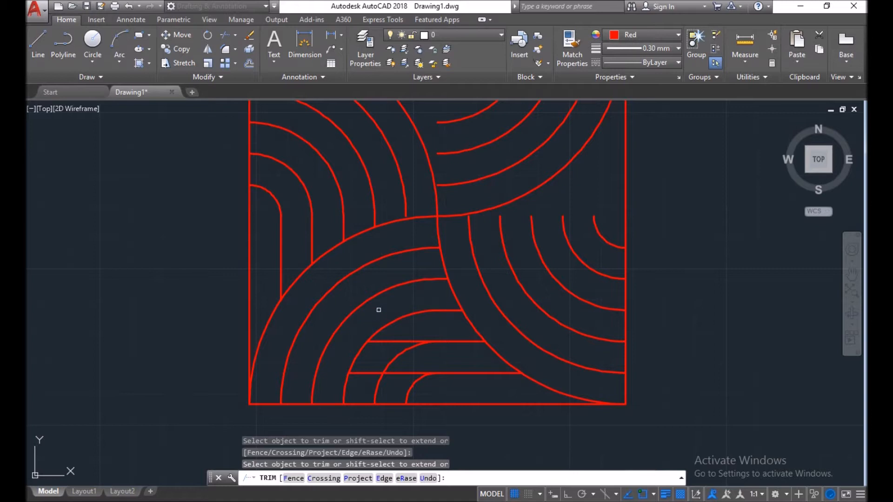
left_click(392, 340)
left_click(379, 349)
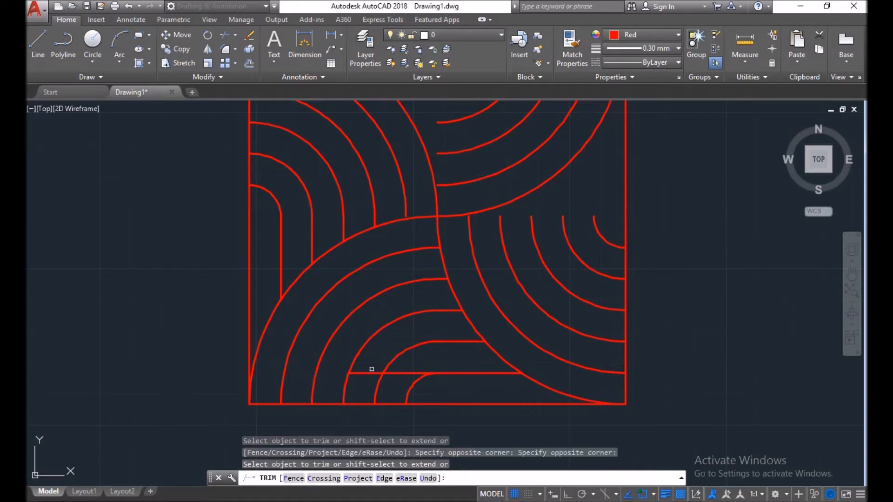
left_click(369, 374)
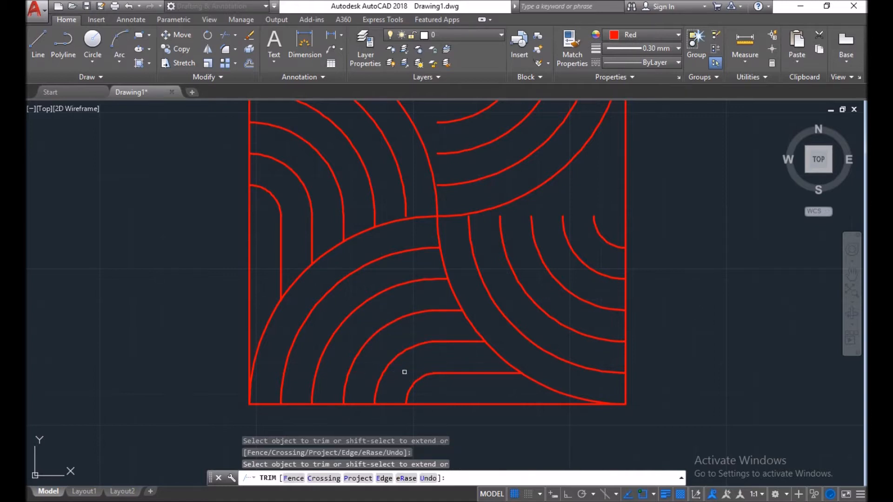
scroll(442, 230, "up", 4)
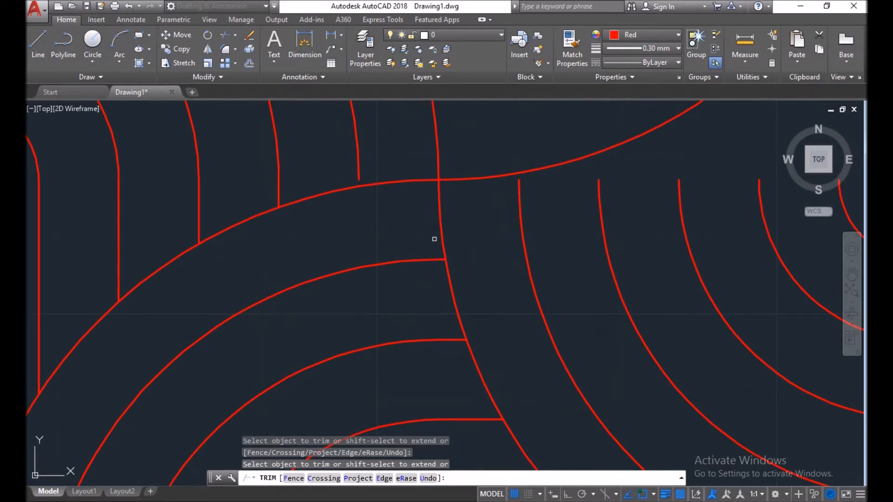
scroll(427, 238, "down", 8)
scroll(427, 238, "up", 2)
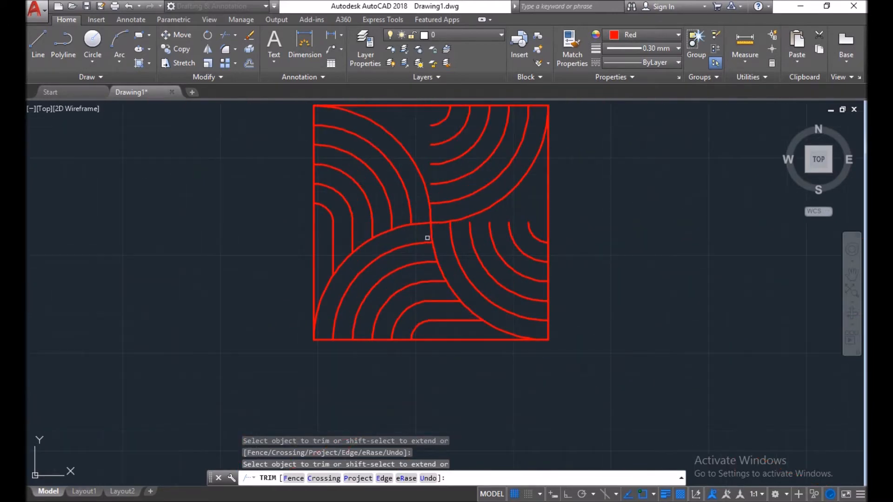
middle_click_drag(356, 257, 293, 302)
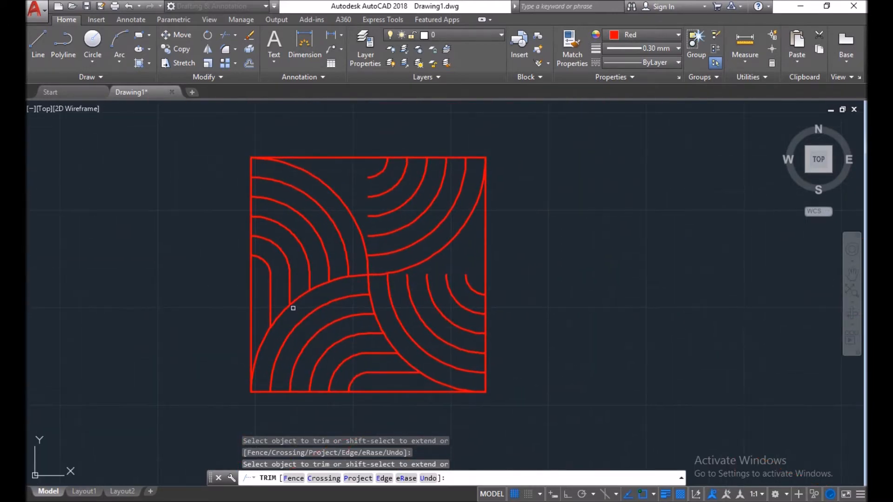
key("Escape")
Offset the square's right edge inward five times at a distance of 10 with the Multiple option
left_click(293, 301)
type("o")
key("Return")
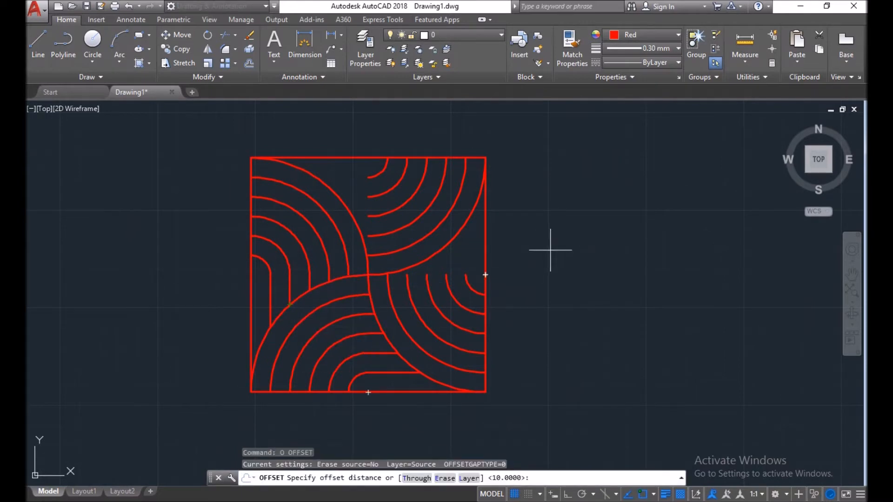
key("Return")
left_click(484, 254)
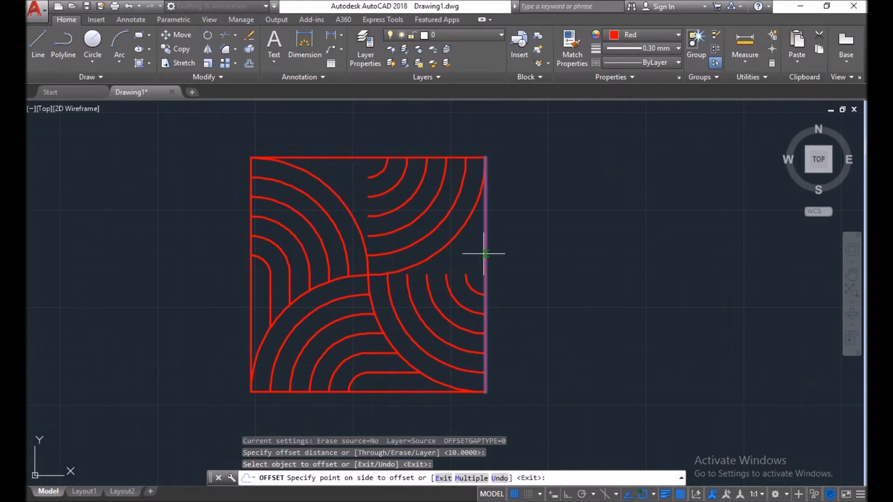
left_click(471, 478)
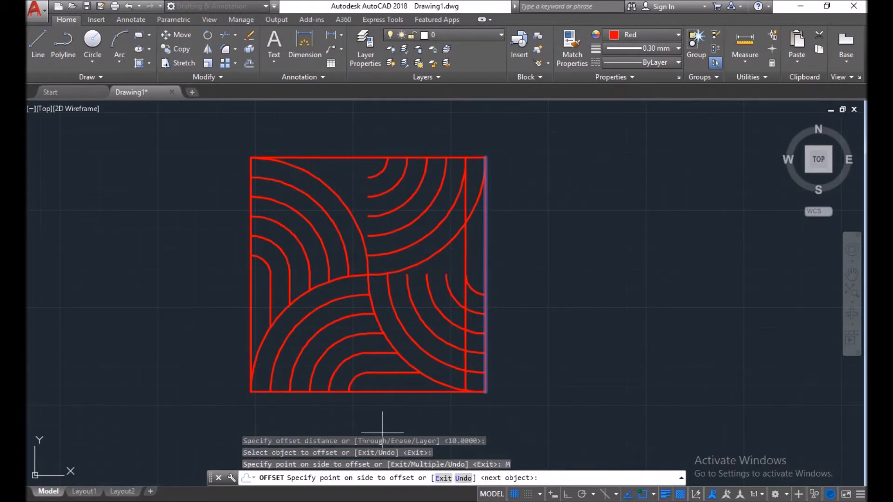
left_click(112, 260)
left_click(111, 260)
left_click(111, 260)
left_click(111, 260)
left_click(111, 260)
key("Return")
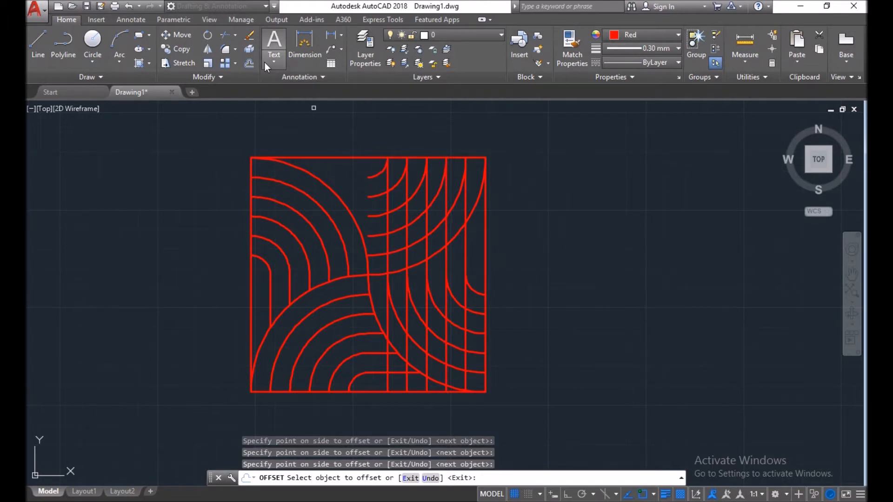
Trim the offset vertical lines above the upper-right quarter arc, using that arc as the cutting edge
left_click(225, 35)
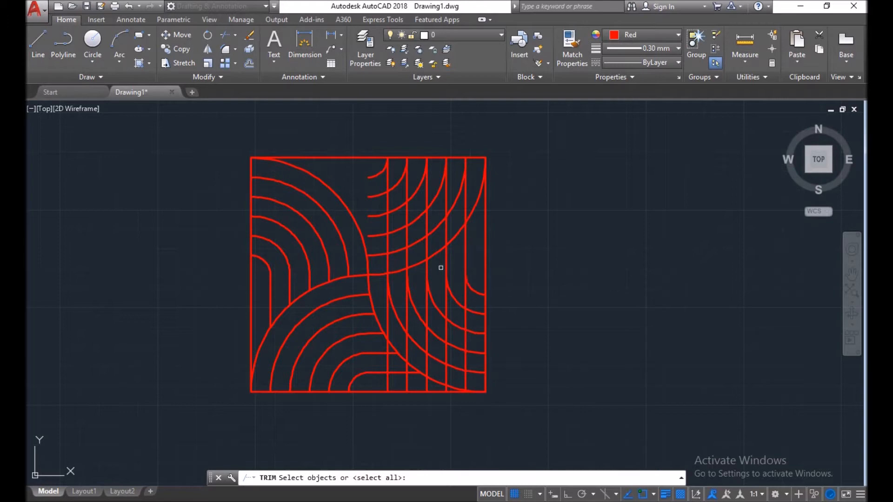
left_click(456, 235)
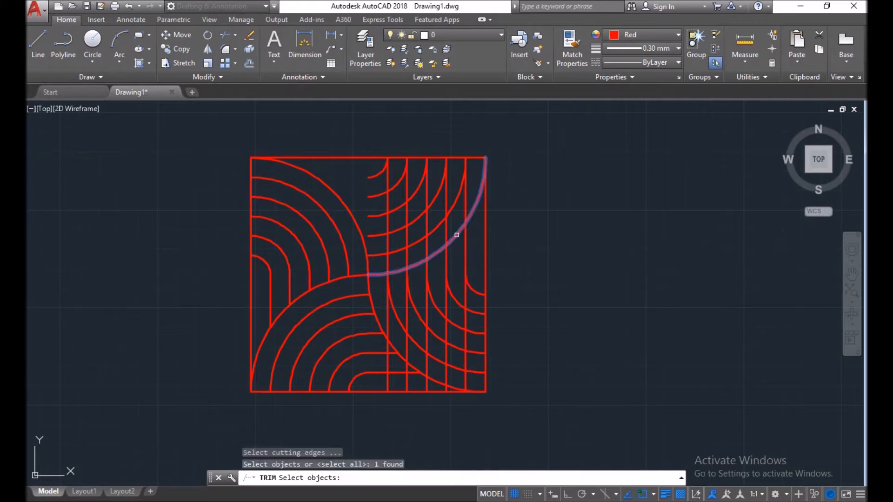
key("Return")
left_click(485, 215)
left_click(520, 193)
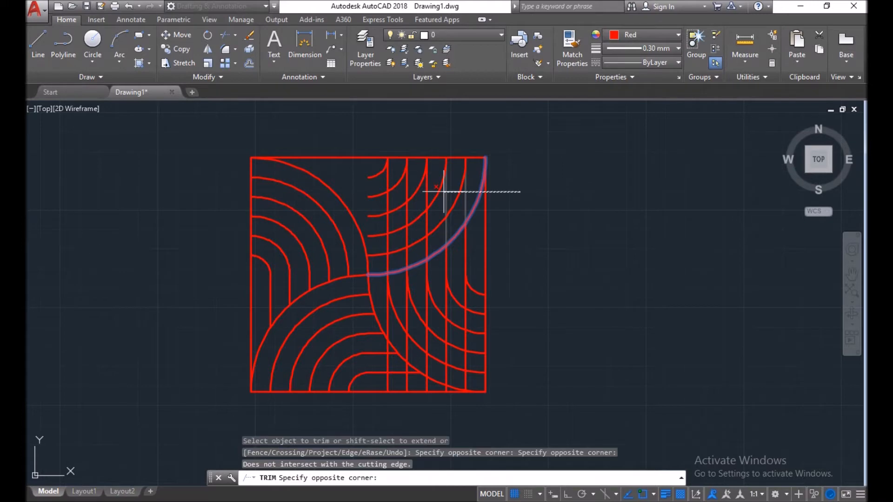
left_click(585, 193)
left_click(381, 195)
left_click(364, 206)
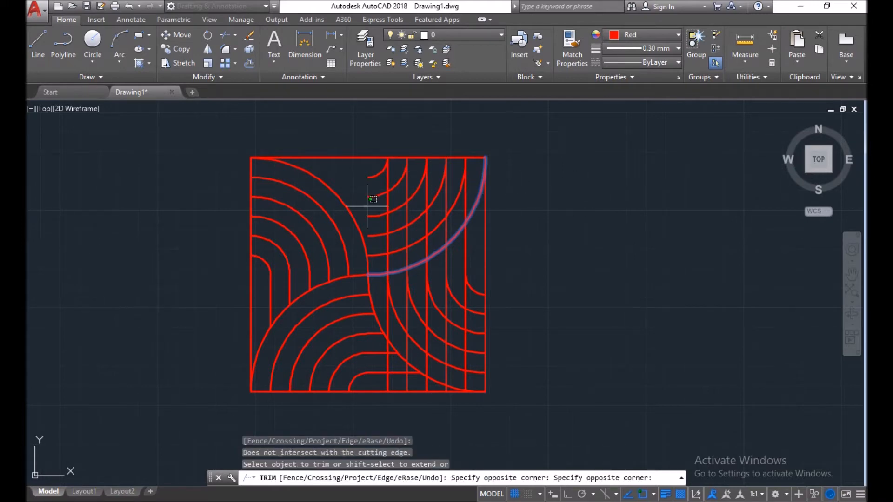
left_click(466, 205)
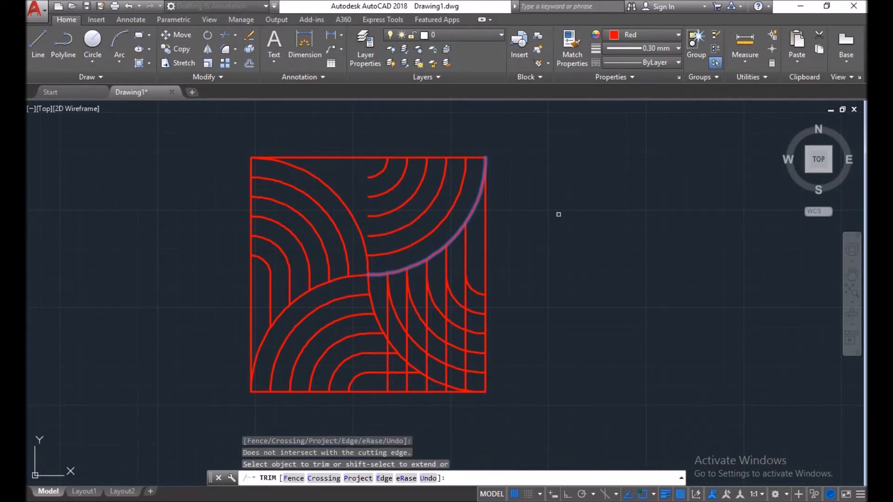
middle_click_drag(558, 218, 564, 175)
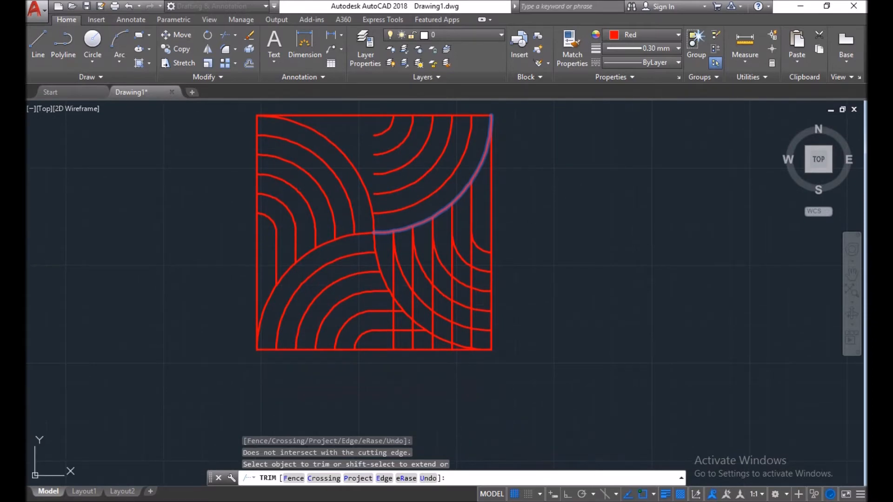
key("Return")
Trim the leftmost vertical lines below the lower-right quarter arc, using that arc as the cutting edge
key("Return")
left_click(374, 244)
key("Return")
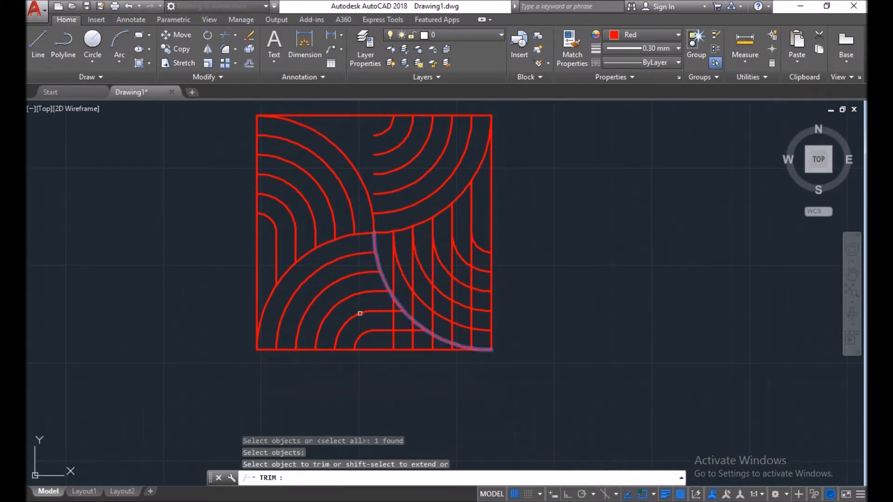
left_click(360, 314)
left_click(471, 370)
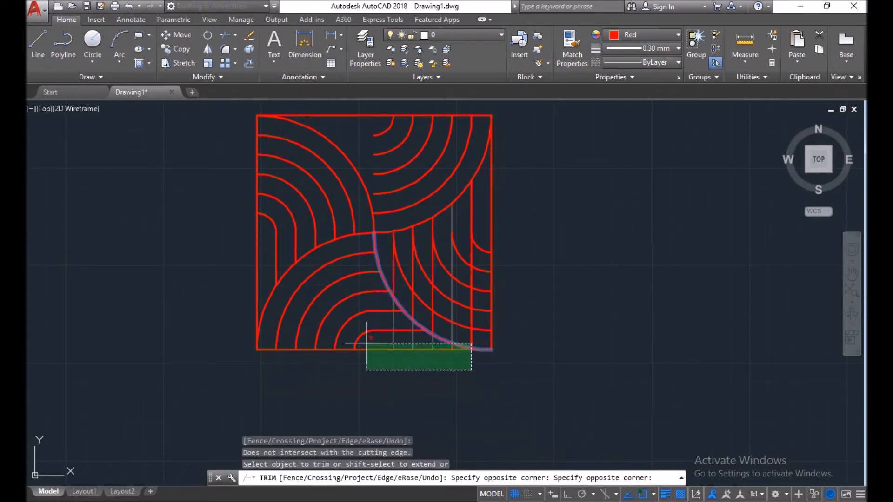
left_click(338, 353)
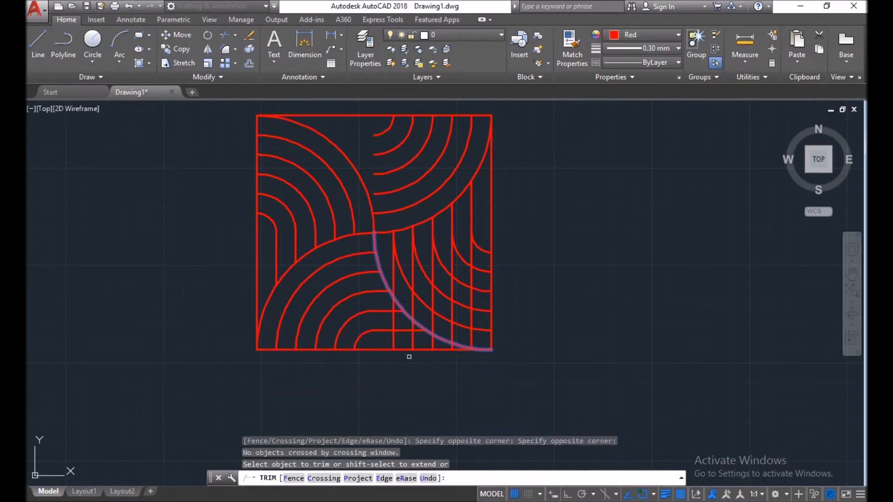
left_click(371, 323)
left_click(406, 344)
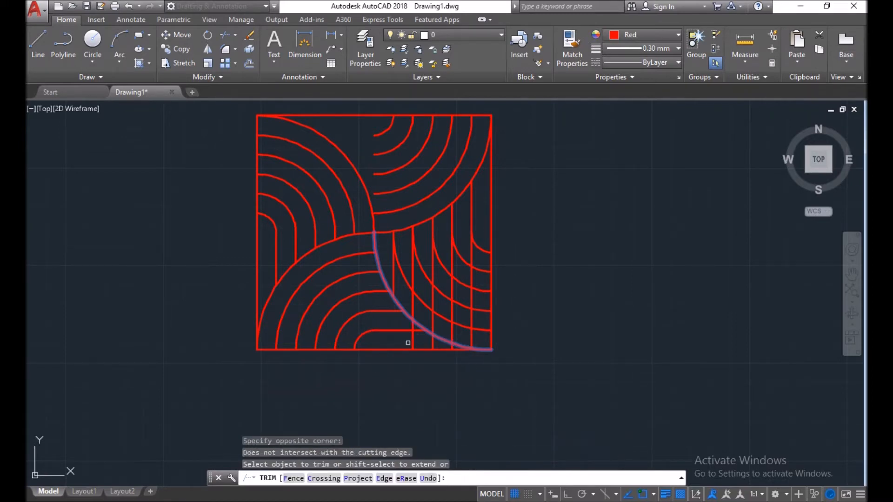
left_click(412, 341)
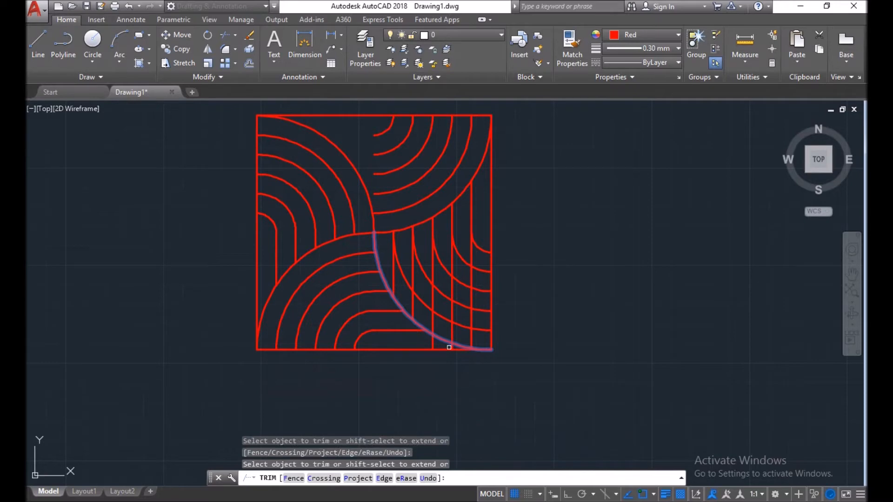
Trim the remaining short vertical stubs between the lower-right quarter arc and the square's bottom edge near the corner
scroll(430, 342, "up", 3)
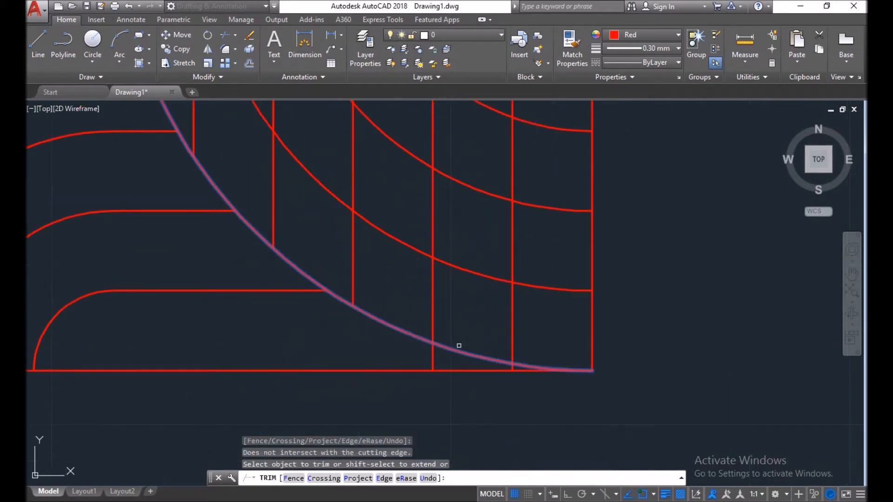
left_click(432, 358)
scroll(491, 366, "up", 8)
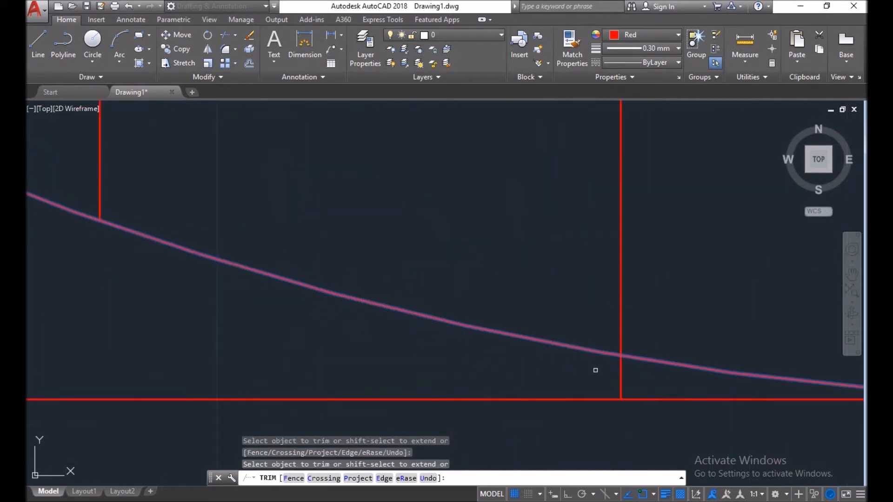
left_click(633, 368)
left_click(579, 372)
scroll(572, 371, "down", 5)
left_click(572, 368)
scroll(555, 342, "down", 2)
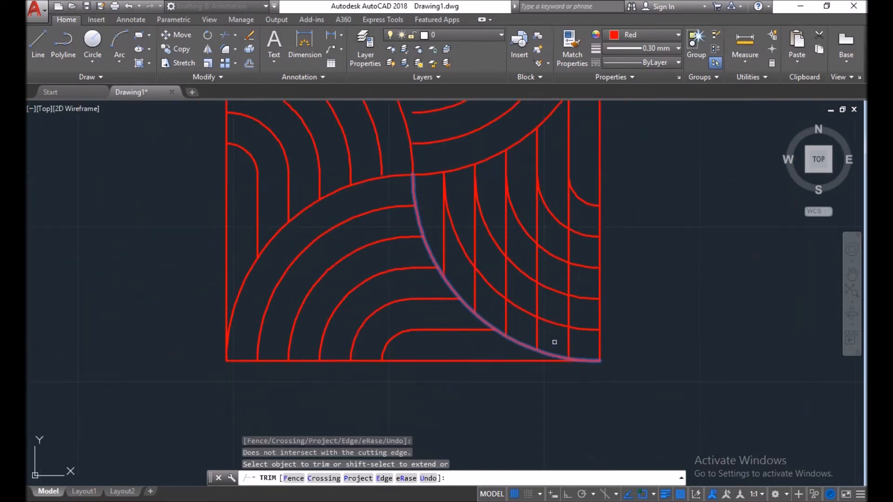
left_click(545, 328)
scroll(544, 327, "up", 2)
middle_click_drag(499, 238, 468, 287)
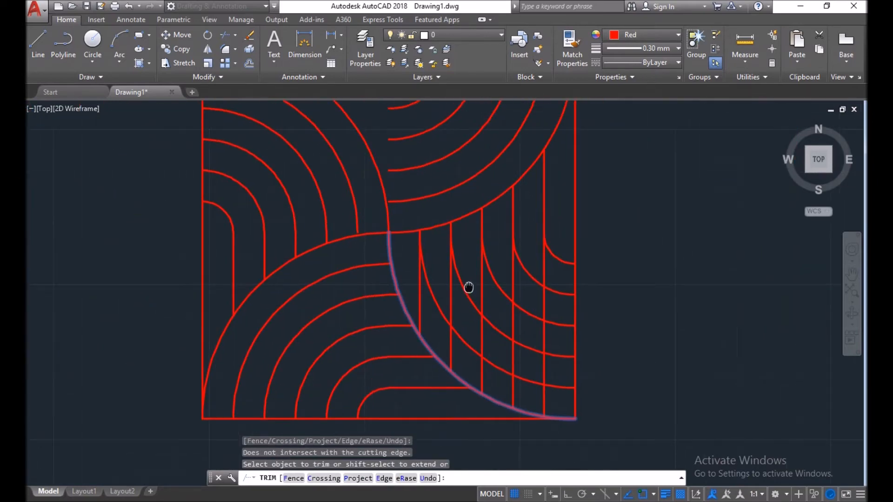
key("Return")
Trim the vertical lines outside the first inner arc of the lower-right section, using that arc as the cutting edge
key("Return")
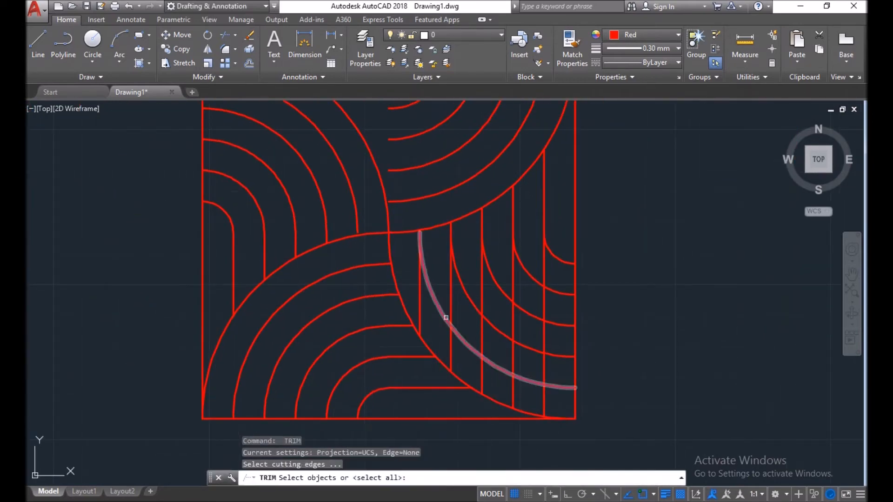
left_click(443, 315)
key("Return")
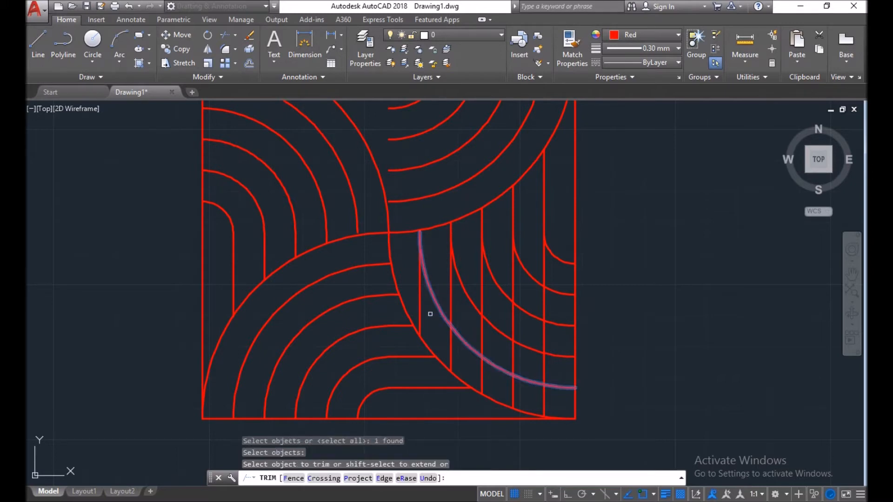
left_click(419, 307)
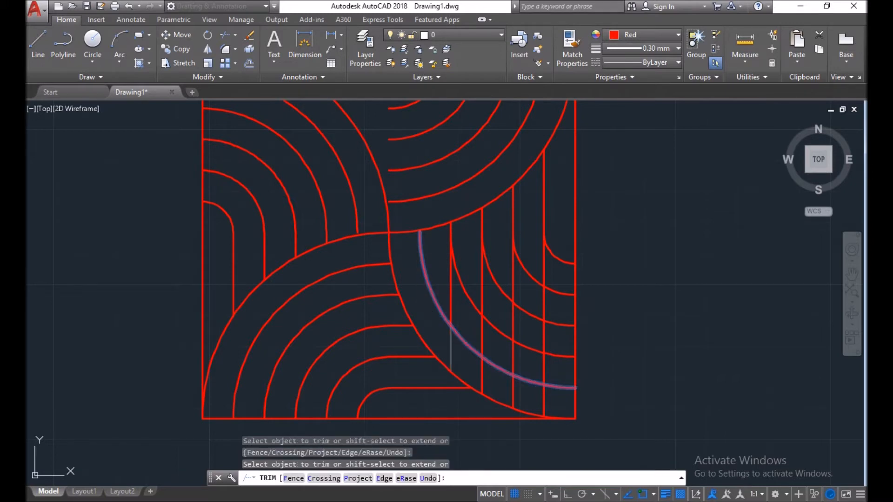
left_click(450, 349)
left_click(490, 363)
left_click(485, 371)
left_click(475, 372)
left_click(520, 405)
left_click(479, 372)
left_click(559, 404)
left_click(523, 393)
key("Return")
Trim the vertical lines between the first and second inner arcs of the lower-right section, with the second arc as the cutting edge
key("Return")
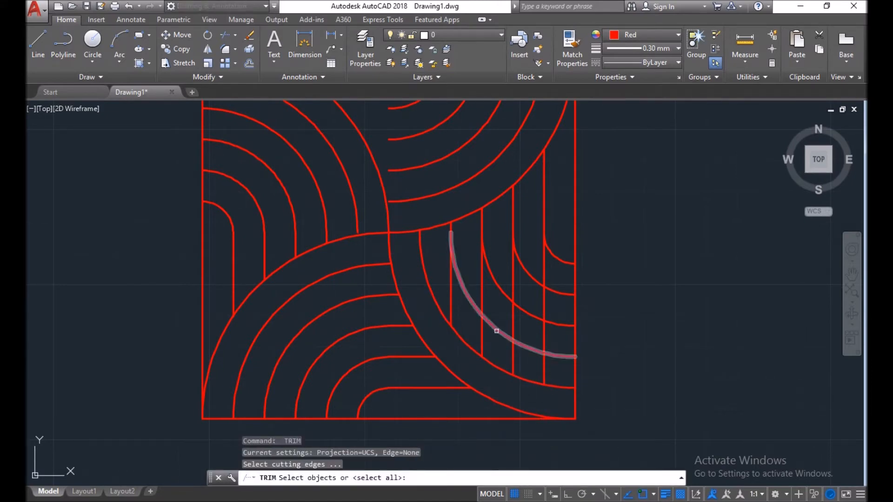
left_click(497, 330)
key("Return")
left_click(558, 375)
left_click(542, 368)
left_click(532, 366)
left_click(500, 354)
left_click(493, 343)
left_click(476, 331)
left_click(475, 327)
left_click(420, 251)
key("Return")
key("Return")
left_click(507, 296)
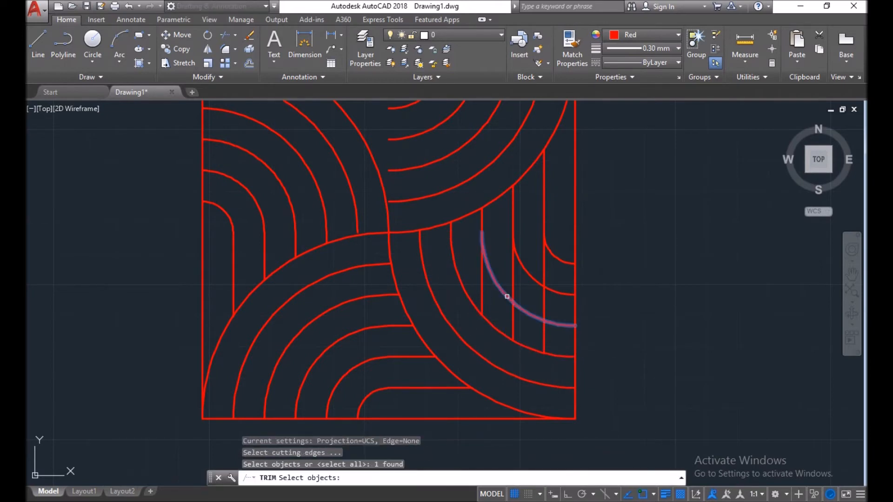
left_click(561, 340)
left_click(534, 332)
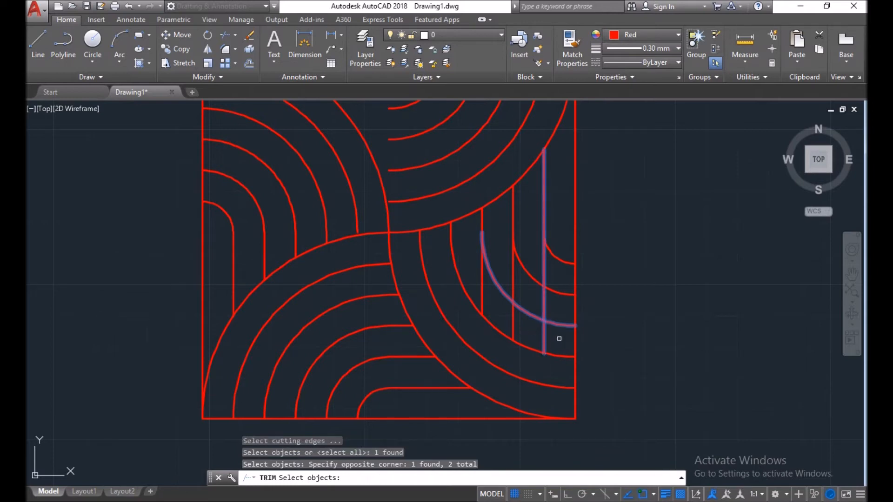
key("Escape")
Trim the vertical lines outside the third inner arc of the lower-right section, selecting only that arc as the cutting edge
key("Return")
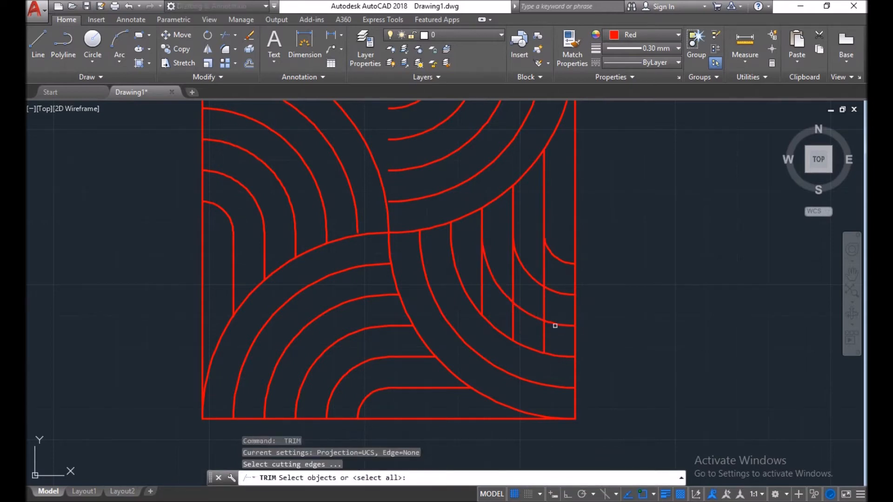
left_click(554, 324)
key("Return")
left_click(554, 339)
left_click(527, 323)
left_click(525, 324)
left_click(506, 318)
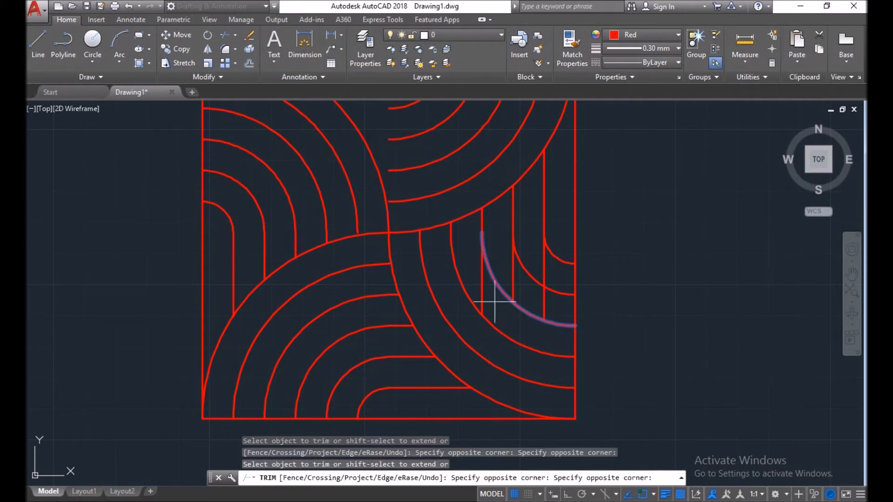
left_click(513, 268)
key("Return")
Trim the two vertical lines outside the fourth inner arc of the lower-right section, using that arc as the cutting edge
key("Return")
left_click(525, 273)
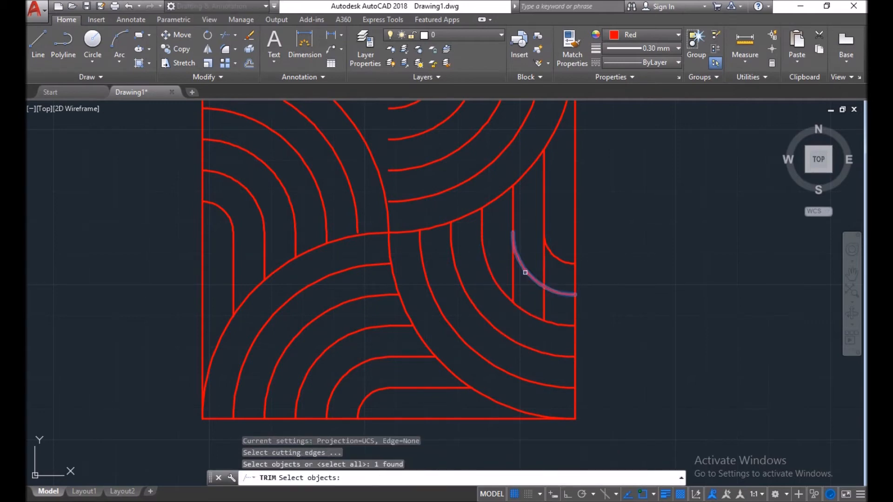
key("Return")
left_click(530, 300)
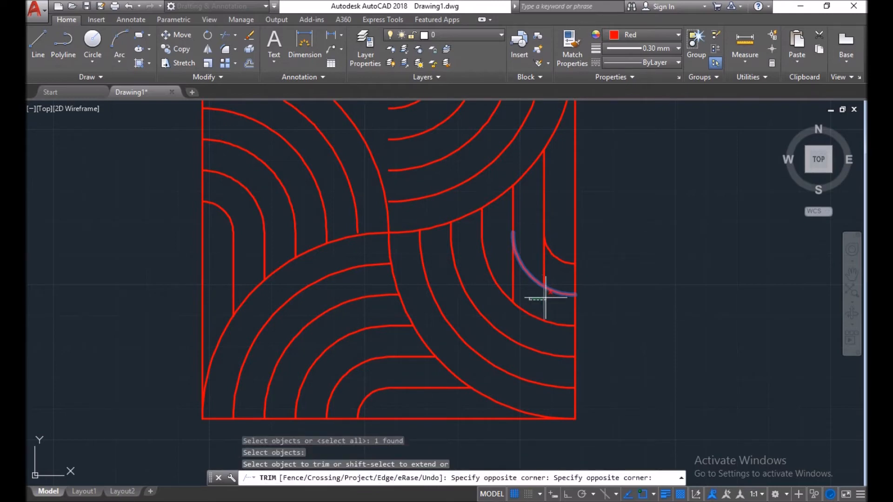
left_click(550, 310)
left_click(512, 274)
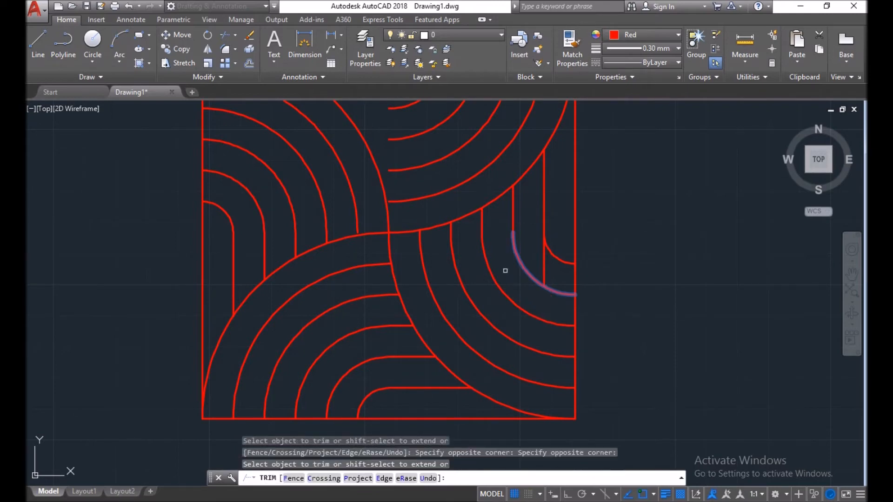
key("Return")
Trim the last vertical line below the innermost arc of the lower-right section, using that arc as the cutting edge
key("Return")
left_click(558, 265)
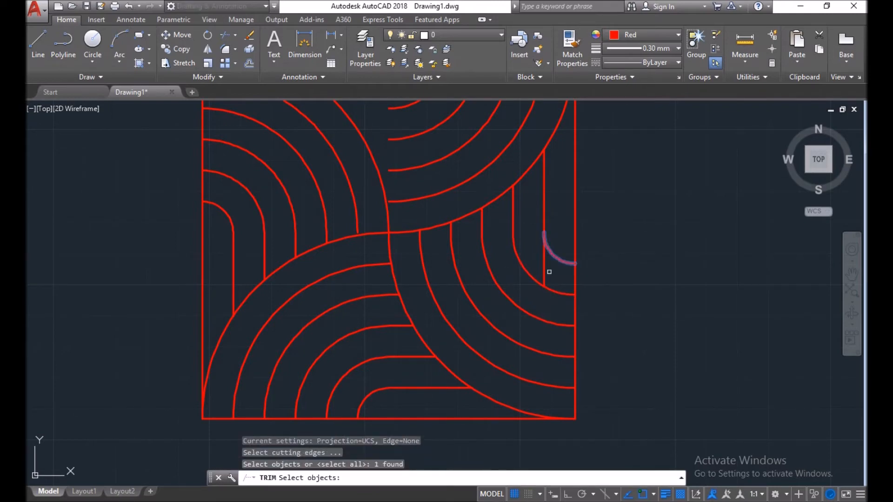
key("Return")
left_click(567, 276)
left_click(542, 265)
key("Return")
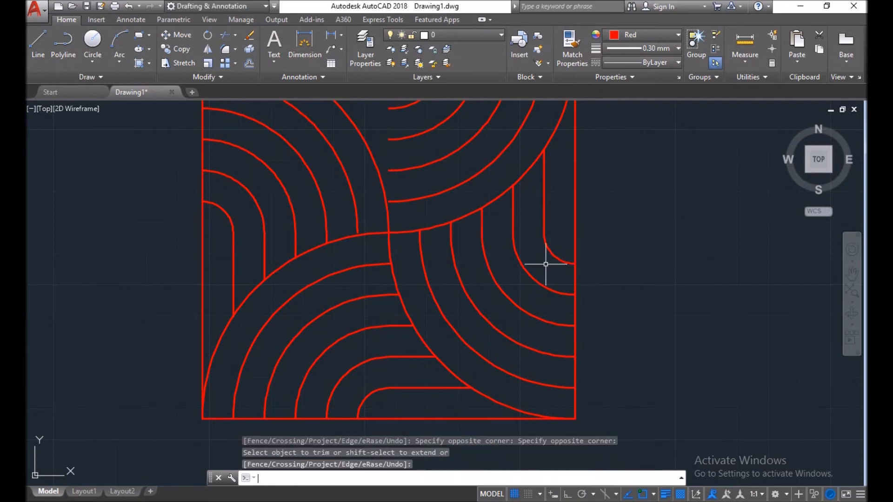
Offset the square's top edge downward five times at a distance of 10 with the Multiple option
scroll(545, 253, "down", 2)
mouse_move(535, 224)
middle_mouse_down()
mouse_move(538, 304)
mouse_move(536, 257)
middle_mouse_up()
type("o")
key("Return")
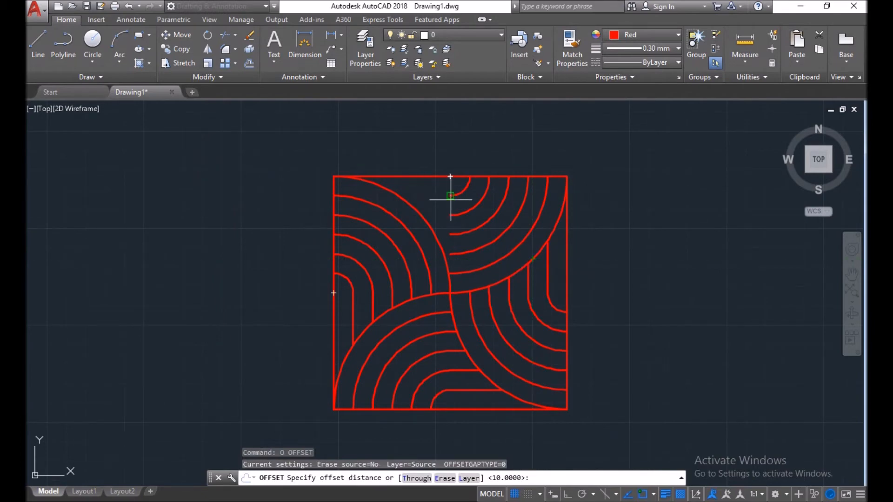
key("Return")
left_click(429, 175)
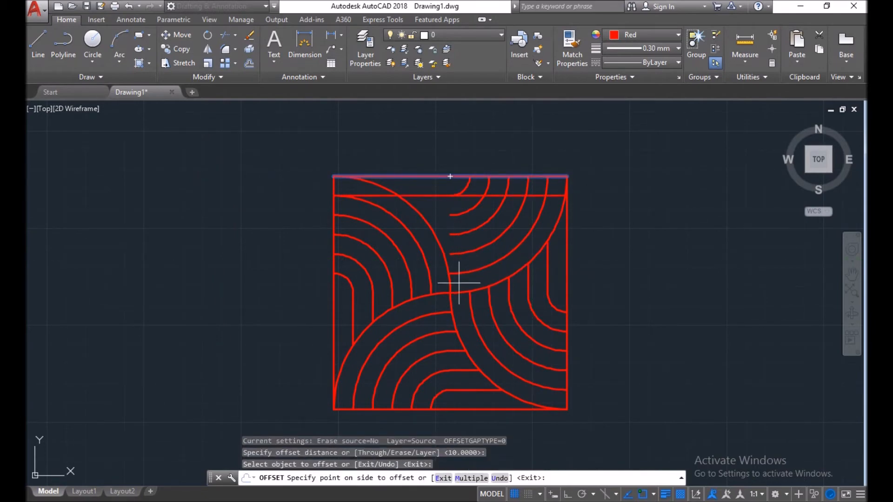
left_click(468, 479)
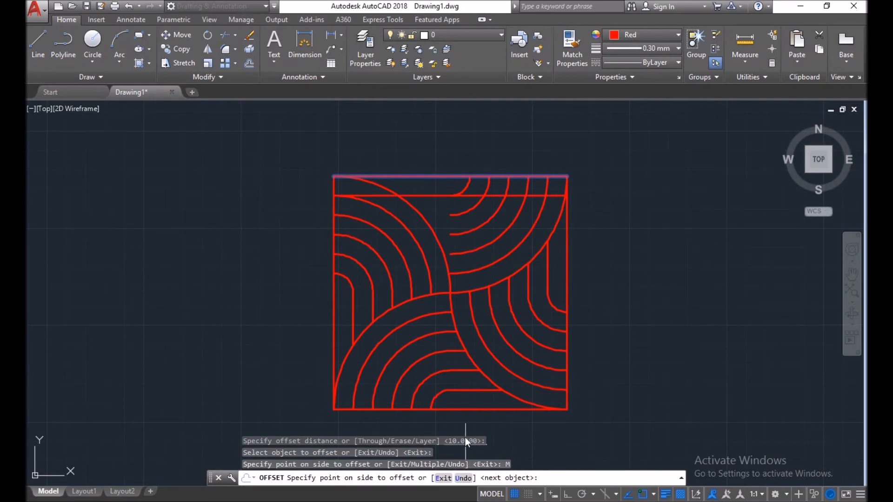
left_click(463, 423)
left_click(463, 424)
left_click(464, 423)
left_click(464, 423)
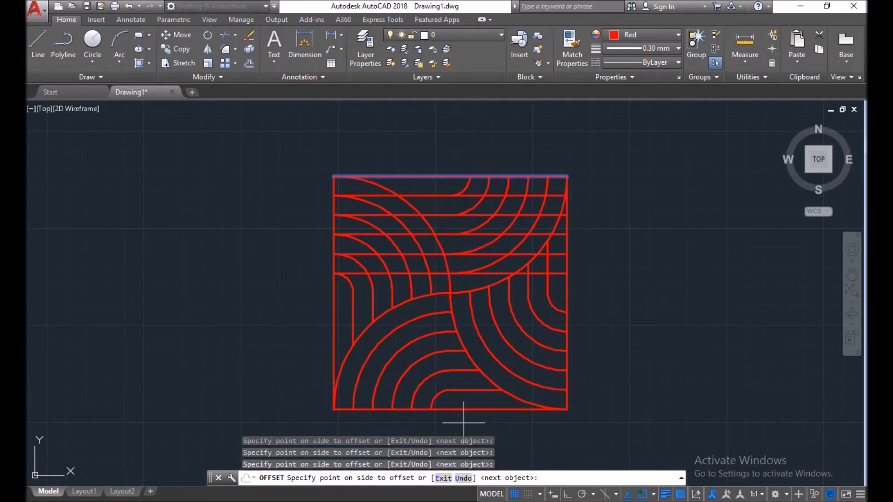
key("Return")
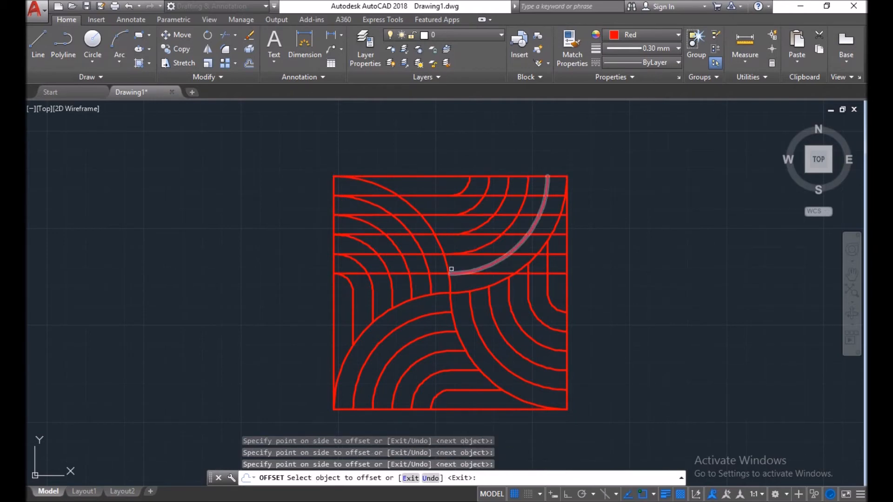
key("Return")
Trim the five horizontal lines on the inner side of the upper-left quarter arc, using that arc as the cutting edge
type("tr")
key("Return")
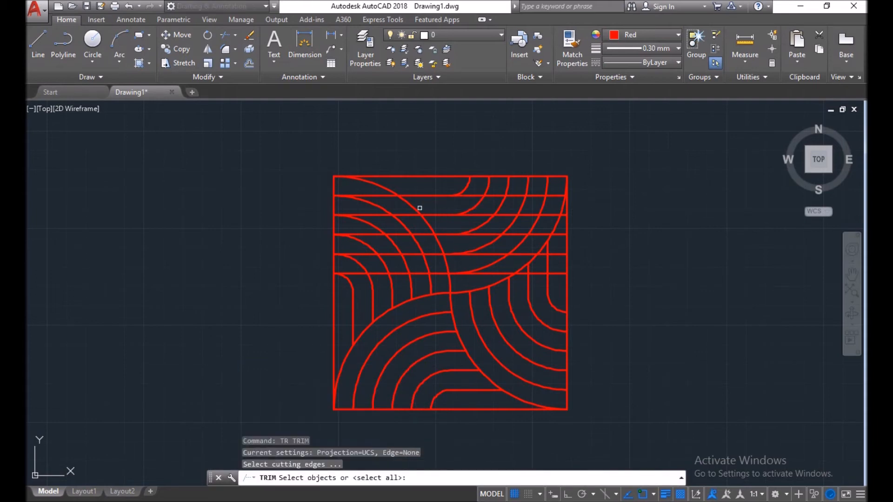
left_click(410, 205)
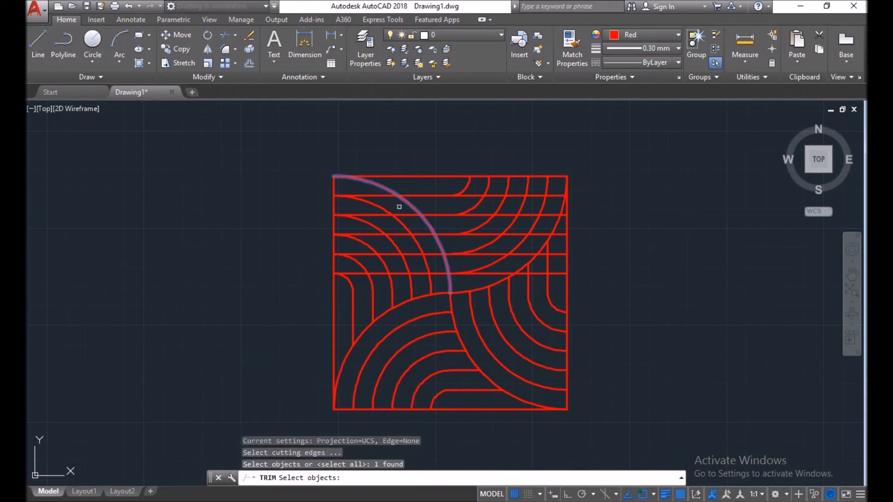
key("Return")
left_click(375, 252)
left_click_drag(383, 292, 346, 183)
left_click(405, 223)
key("Return")
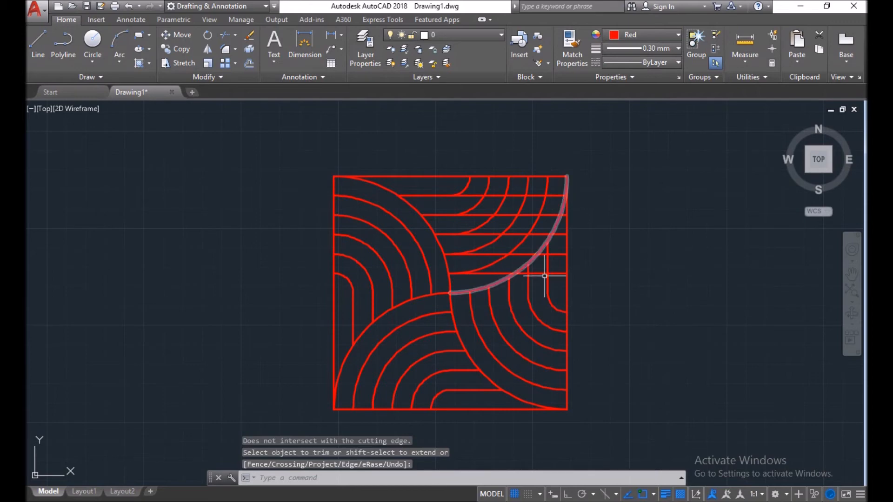
Trim the first horizontal line outside the innermost arc of the upper-right section, using that arc as the cutting edge
key("Return")
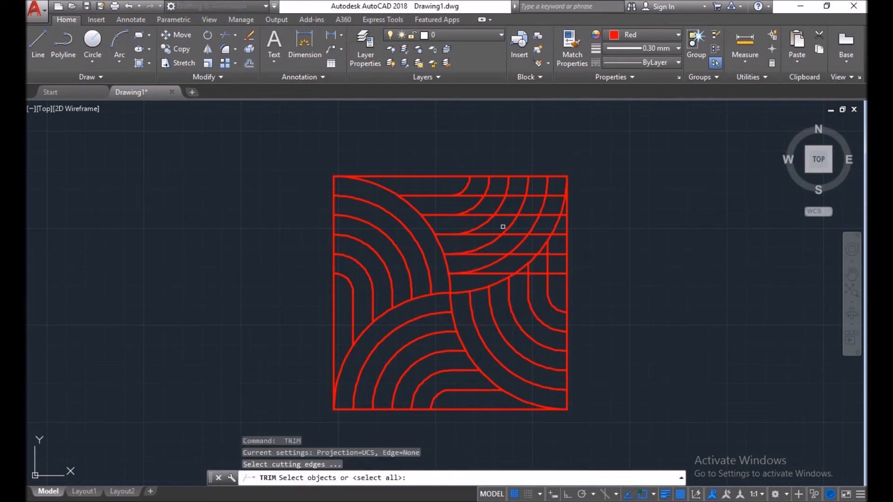
left_click(469, 189)
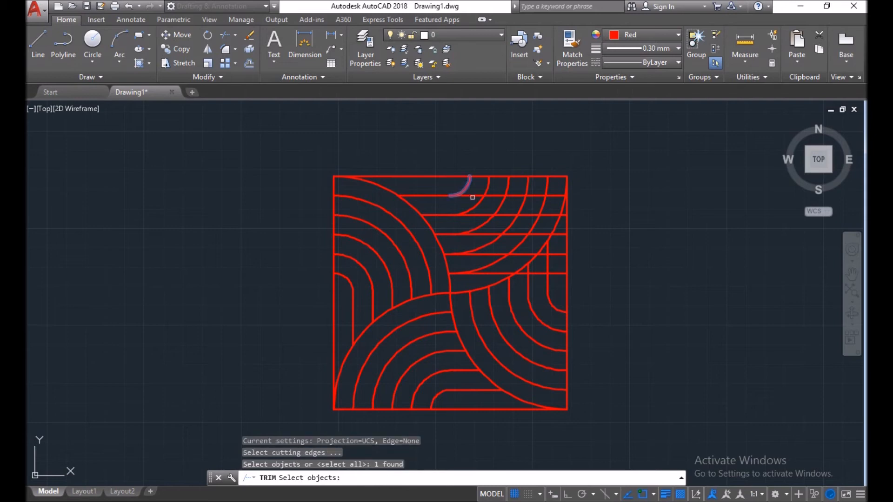
key("Return")
left_click(472, 195)
left_click(472, 207)
key("Return")
Trim the second horizontal line outside the second-smallest arc of the upper-right section, selecting only that arc as the cutting edge
key("Return")
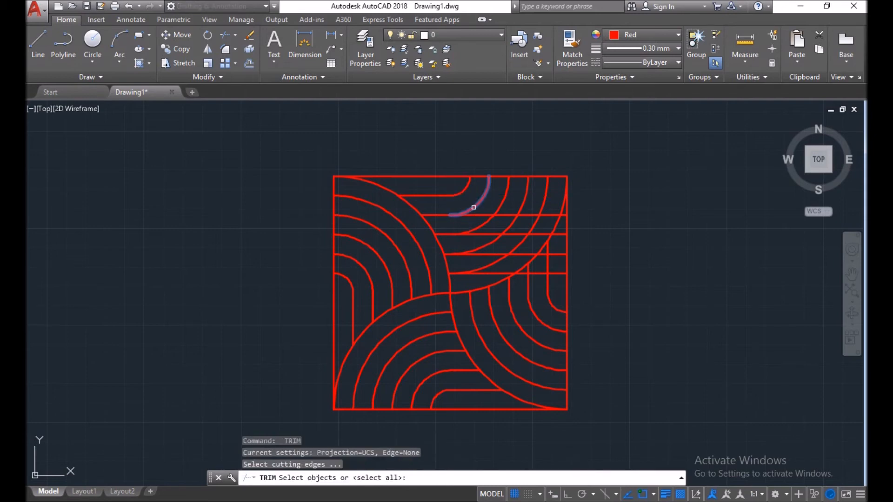
left_click(473, 208)
key("Return")
left_click(478, 216)
key("Return")
Trim the third horizontal line outside the middle inner arc of the upper-right section, using that arc as the cutting edge
key("Return")
left_click(486, 221)
key("Return")
left_click(486, 236)
key("Return")
Trim the fourth horizontal line outside the second-largest inner arc of the upper-right section, using that arc as the cutting edge
key("Return")
left_click(489, 242)
key("Return")
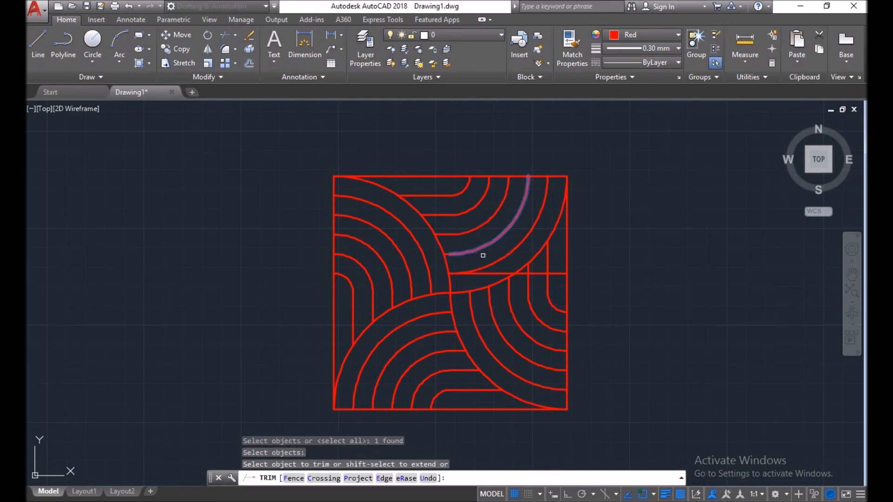
left_click(482, 256)
key("Return")
Trim the last horizontal line outside the largest inner arc of the upper-right section, using that arc as the cutting edge
key("Return")
left_click(494, 261)
key("Return")
left_click(489, 274)
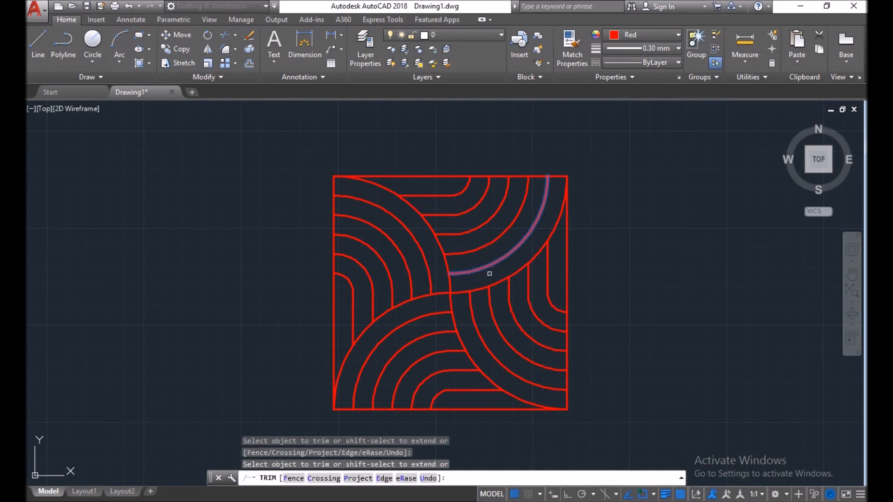
left_click(489, 273)
key("Return")
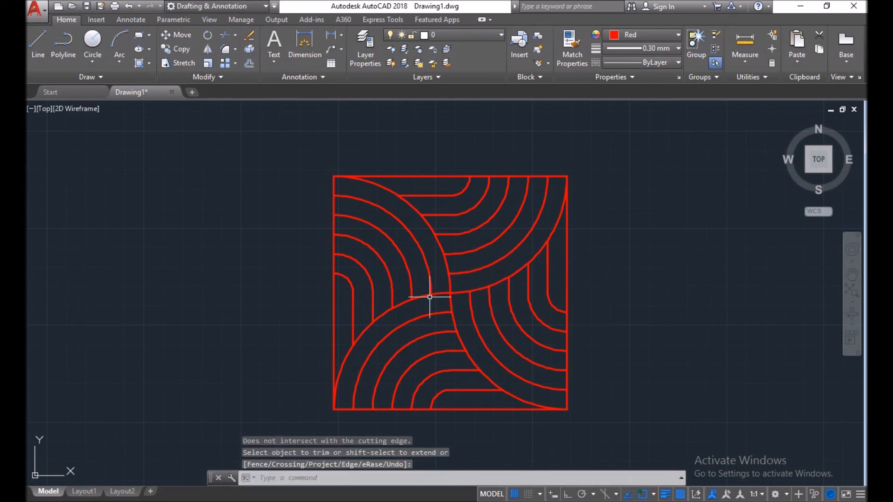
Offset the square's left edge 50 to the inside, through the open end of the upper-left section's largest inner arc
scroll(426, 295, "up", 5)
type("o")
key("Return")
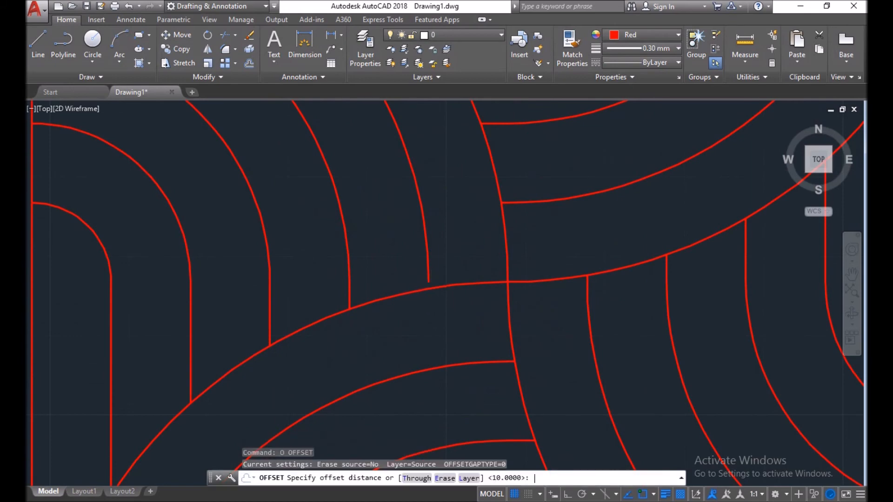
scroll(431, 292, "down", 3)
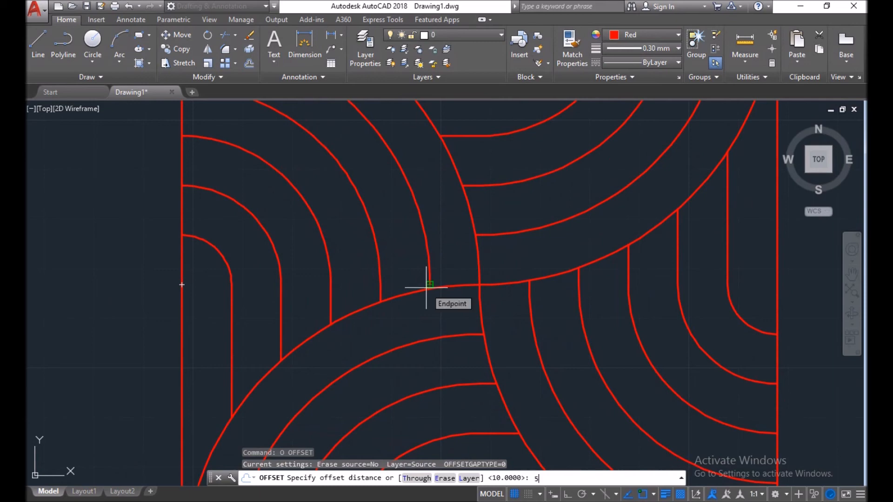
type("0")
key("Return")
left_click(179, 260)
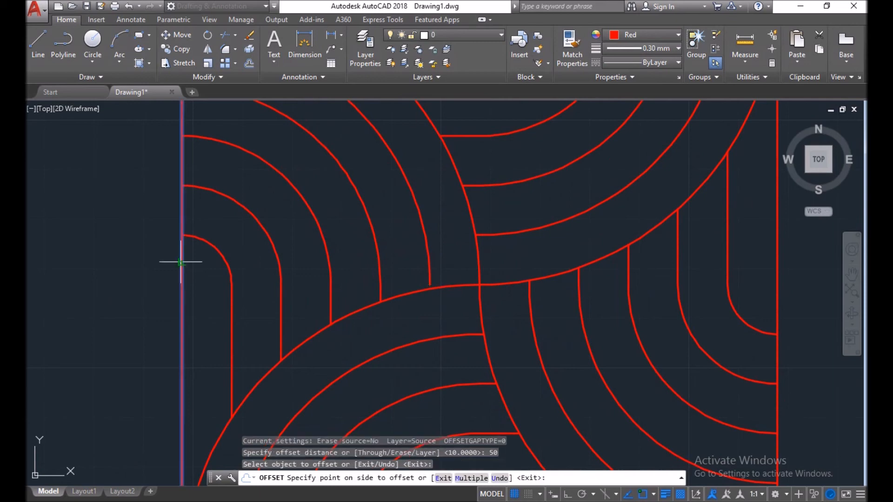
left_click(349, 269)
key("Return")
Trim the new vertical line above the largest inner arc of the upper-left section, using that arc as the cutting edge
type("tr")
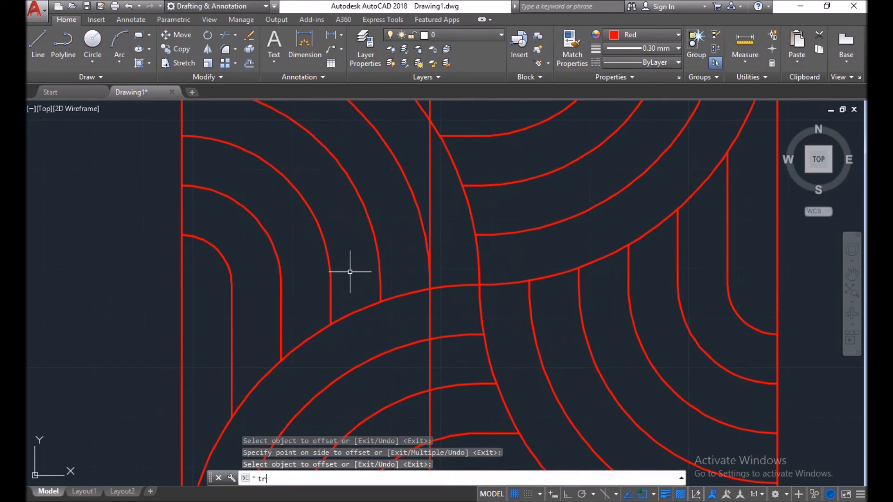
key("Return")
scroll(484, 253, "down", 6)
scroll(461, 230, "up", 4)
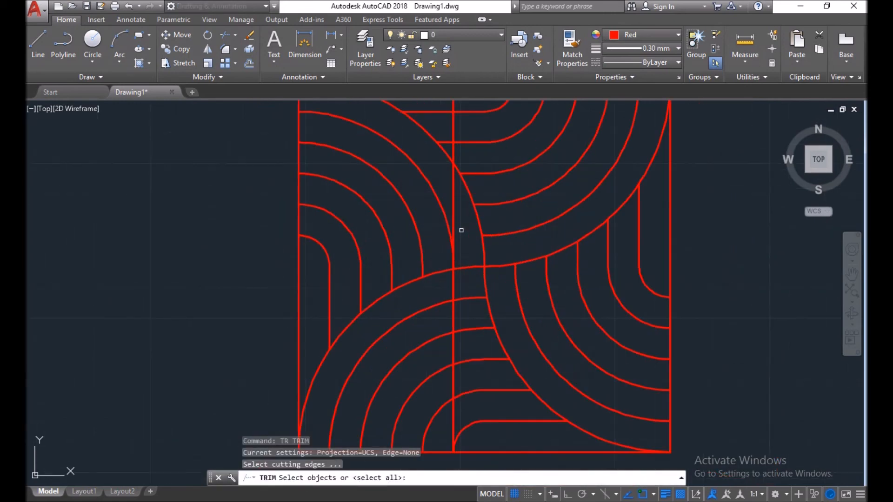
left_click(440, 210)
key("Return")
left_click(452, 183)
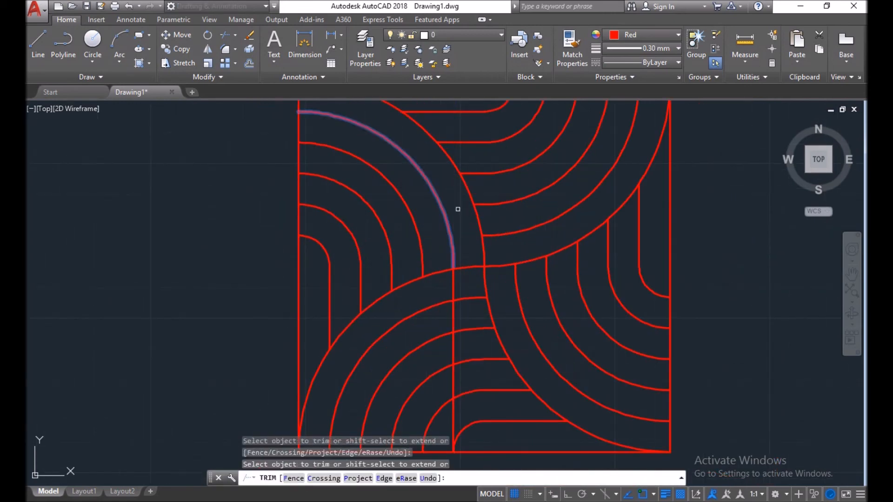
key("Return")
Trim the vertical line below the lower-left quarter arc with that arc as the cutting edge, and fit the whole drawing in view
key("Return")
left_click(440, 271)
key("Return")
left_click(452, 282)
scroll(453, 284, "down", 4)
key("Return")
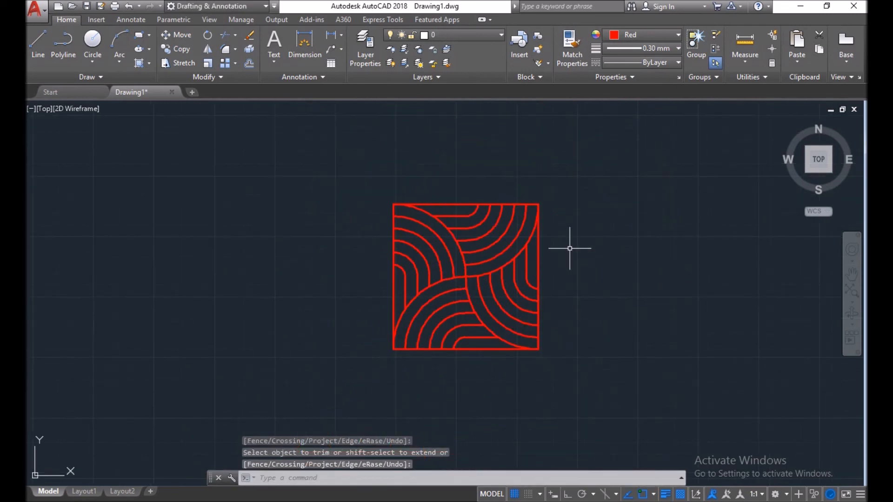
middle_click(569, 248)
middle_click(570, 249)
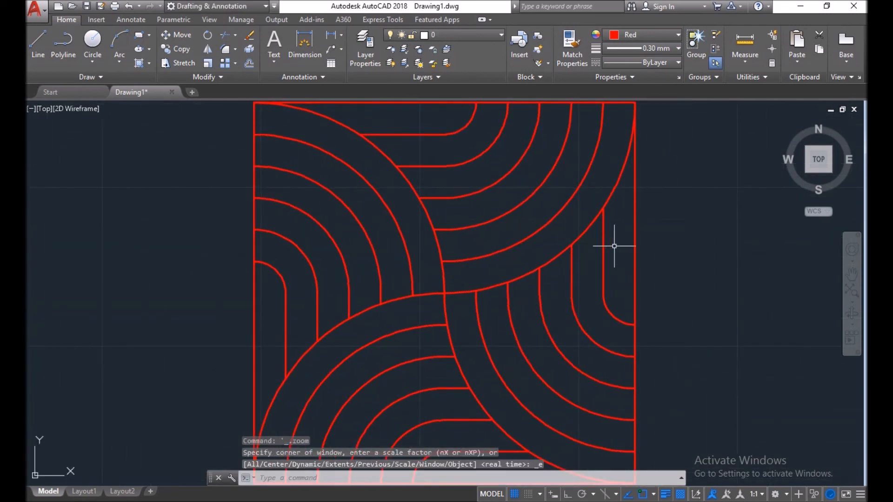